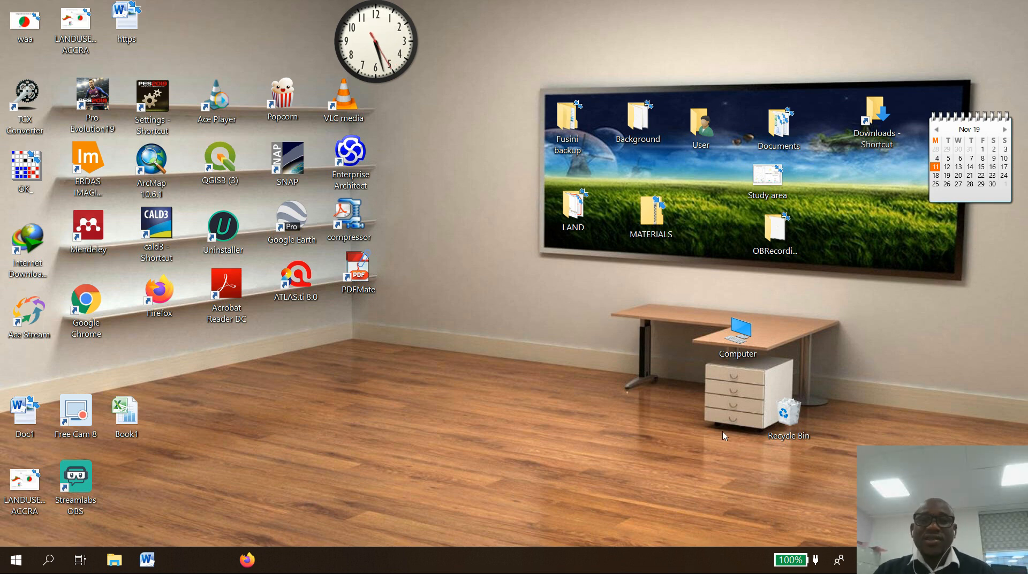
Open Google Chrome and go to earthexplorer.usgs.gov.
double_click(87, 307)
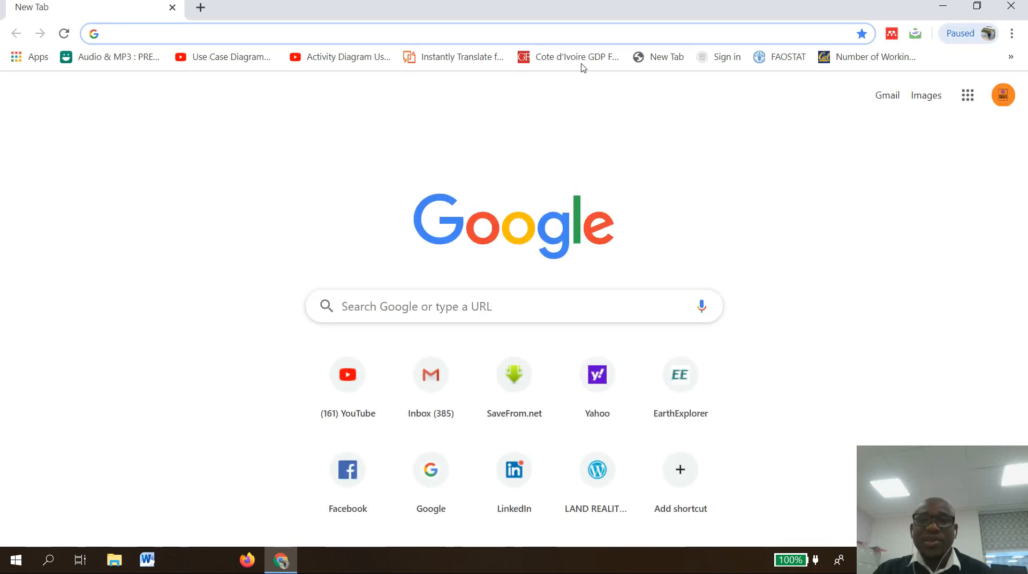
text(eart)
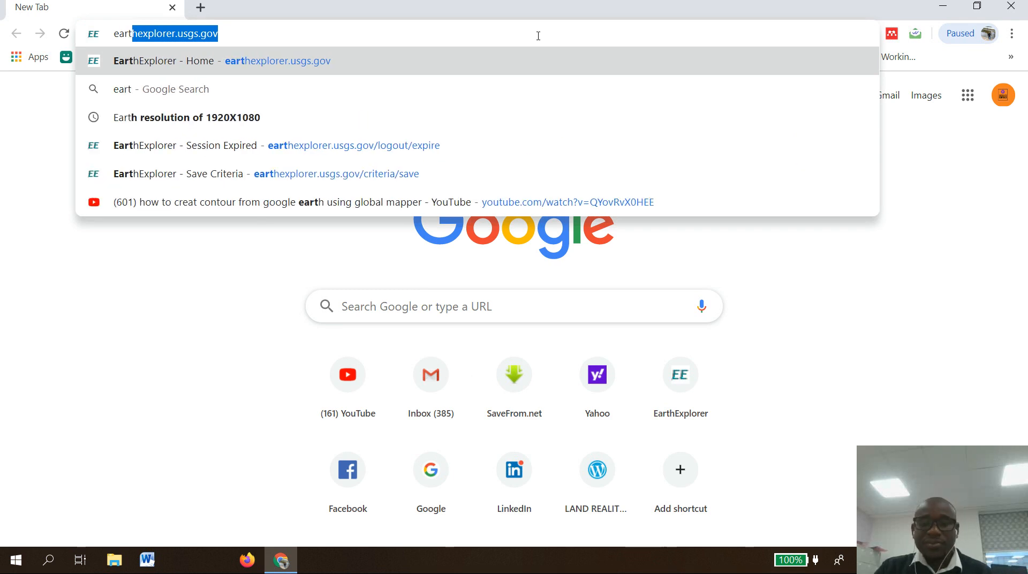
key(Return)
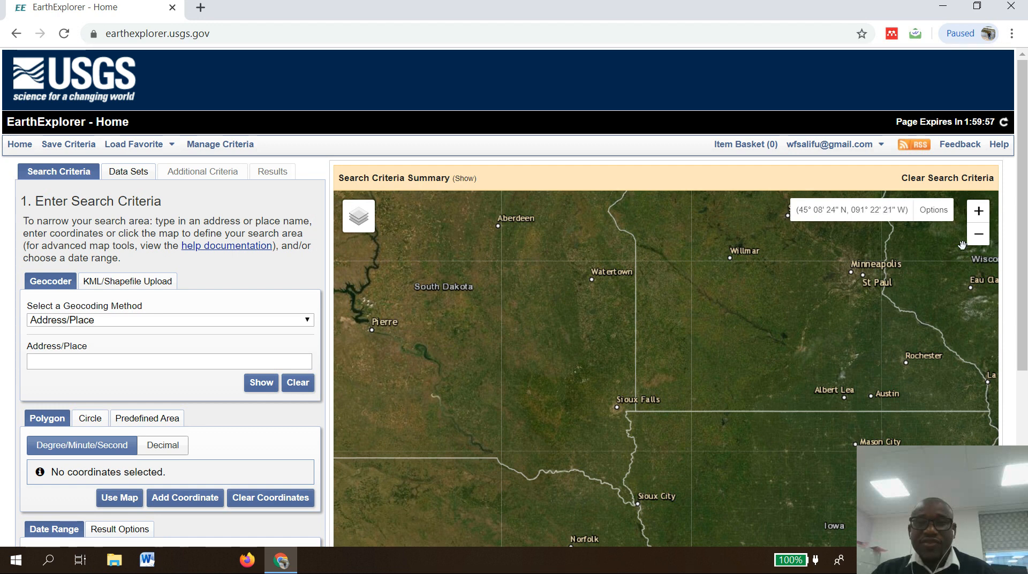
Geocode the address "Greater Accra Regioin" and add the Greater Accra Region, Ghana result as the search area coordinate.
click(875, 148)
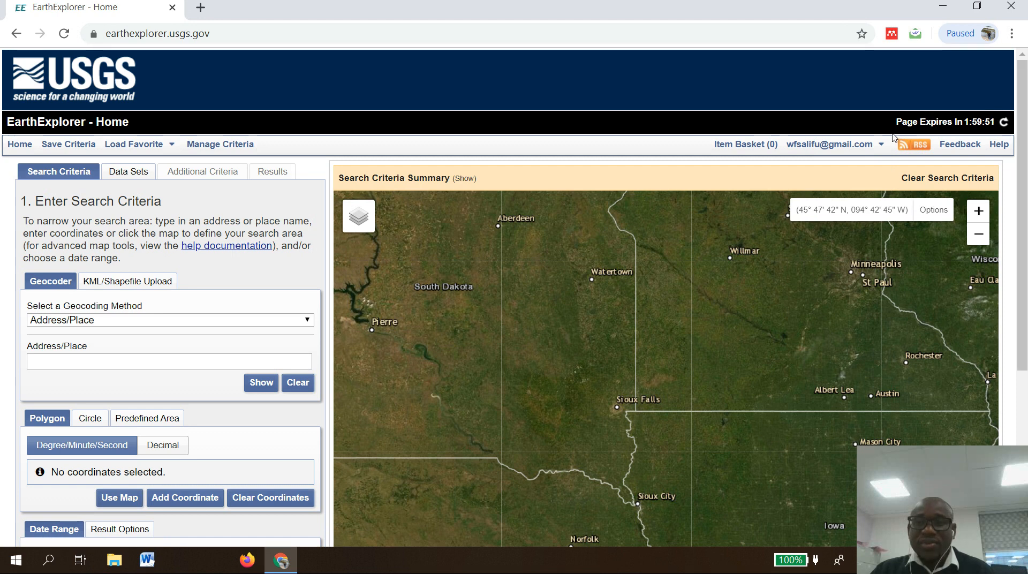
mouse_move(884, 145)
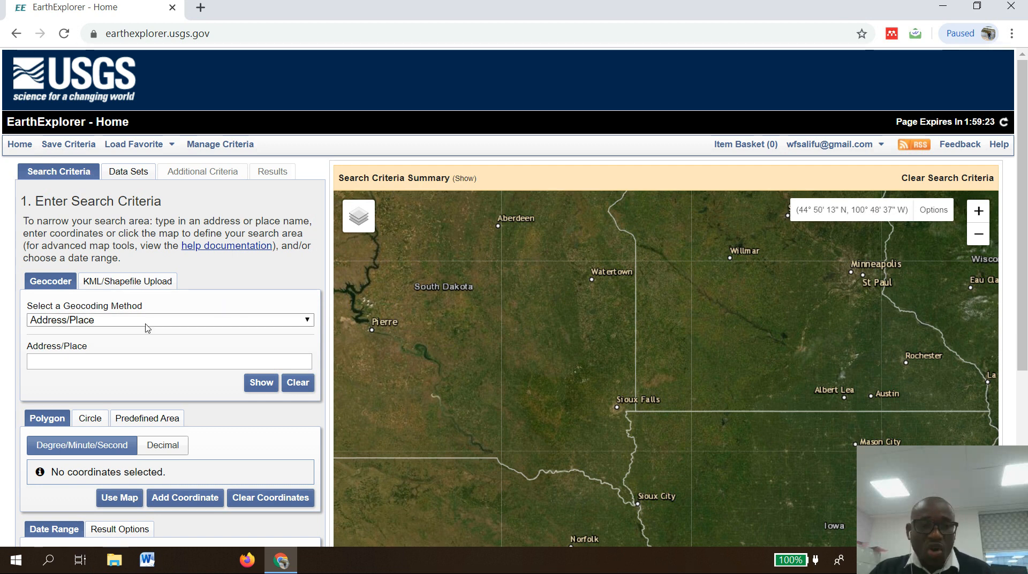
click(88, 360)
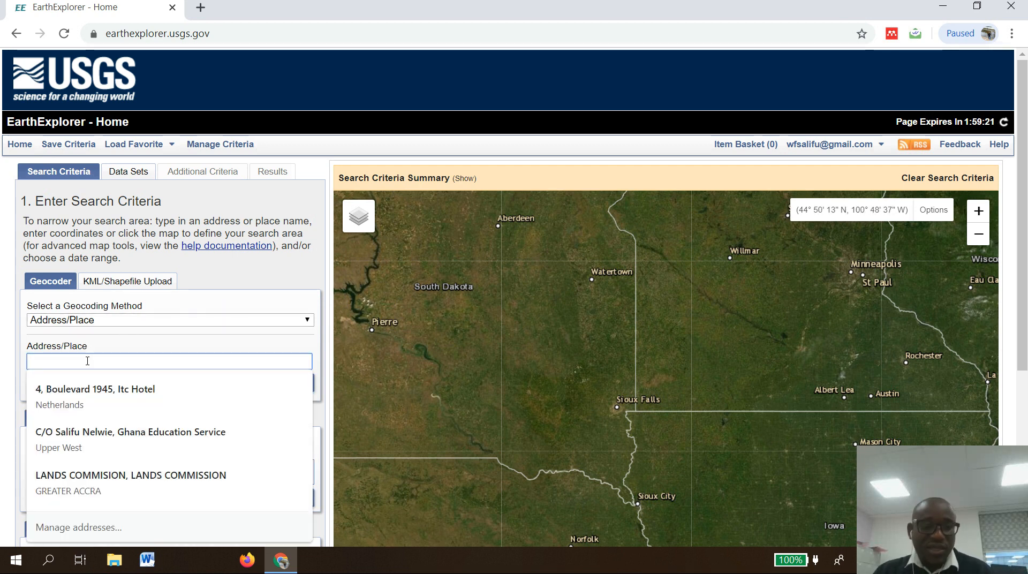
text(G)
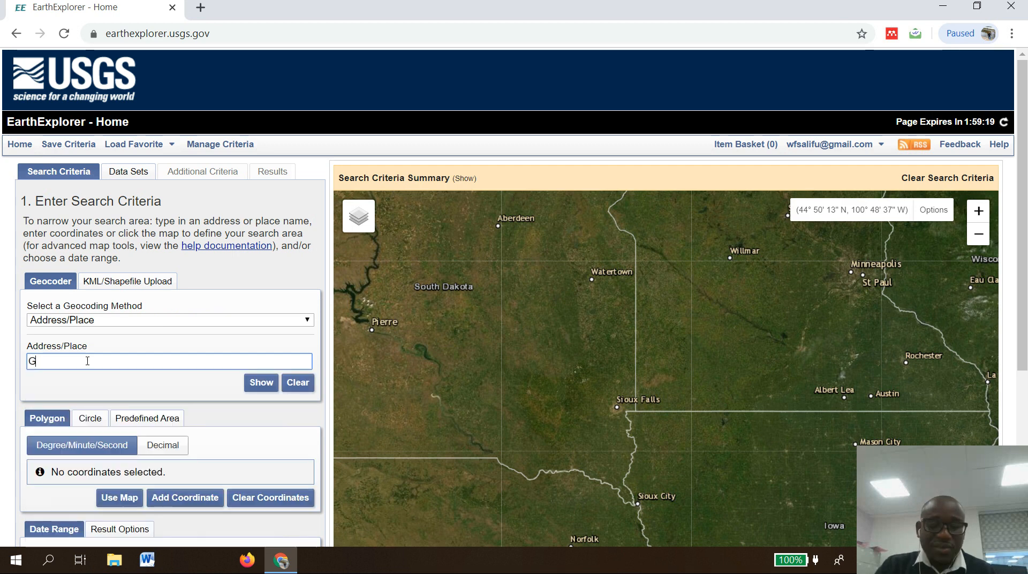
key(BackSpace)
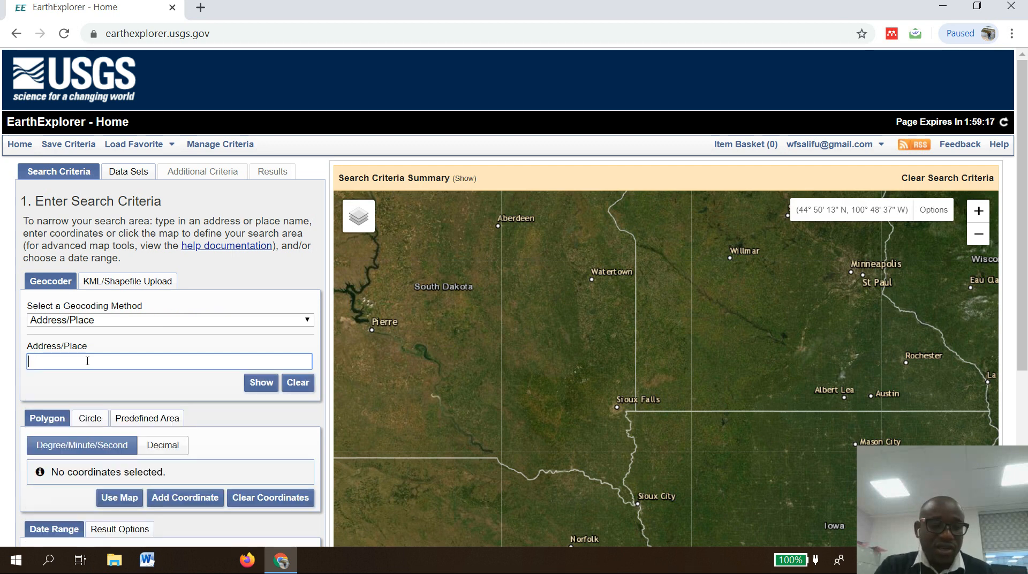
text(Greater )
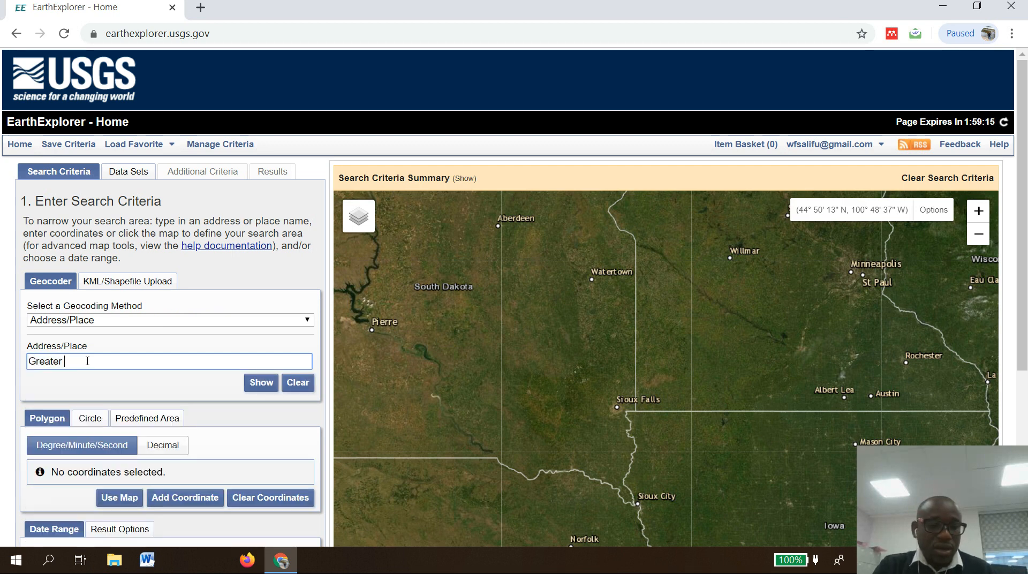
text(Accra)
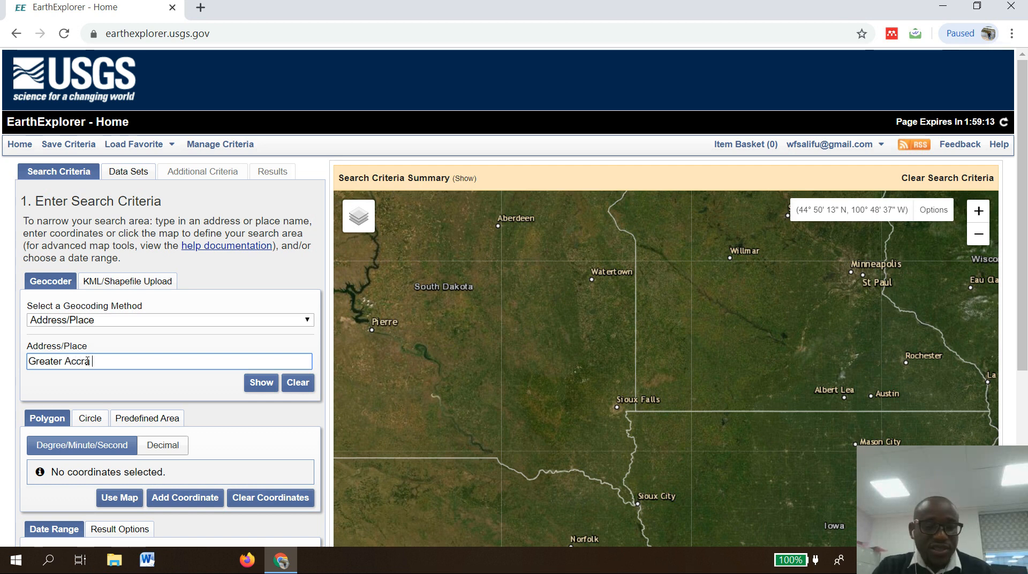
text( Regio)
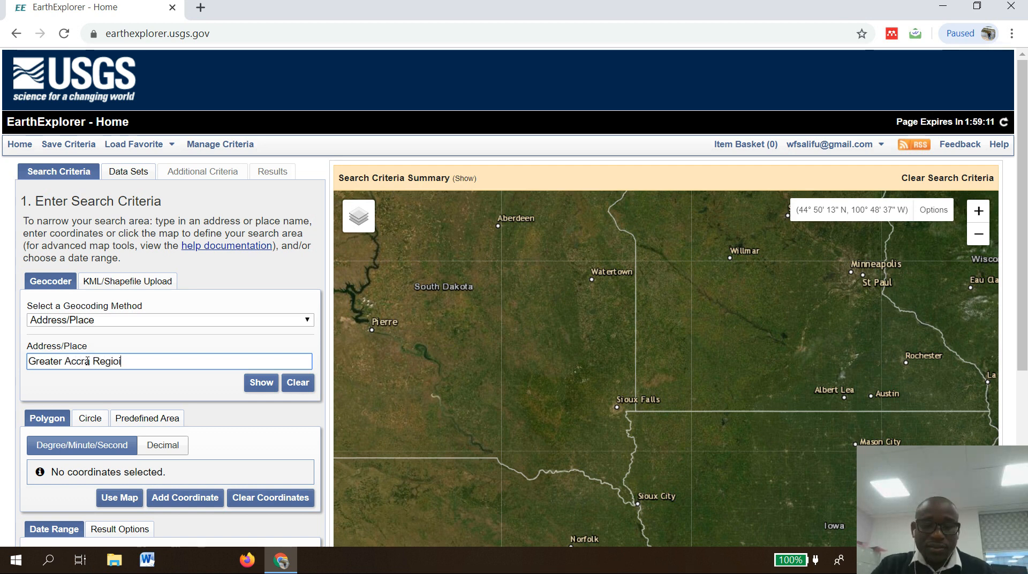
text(in)
key(Return)
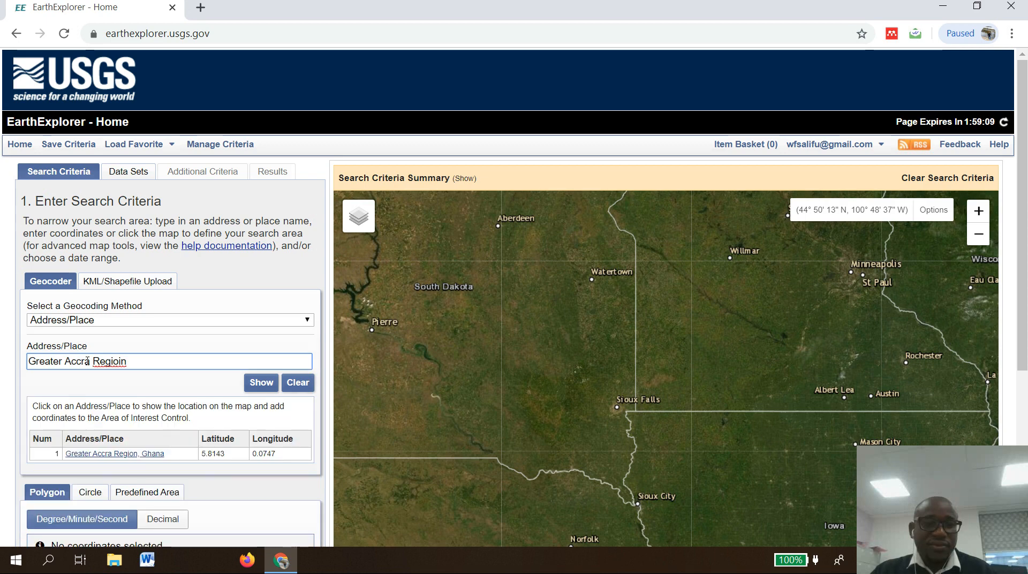
click(113, 454)
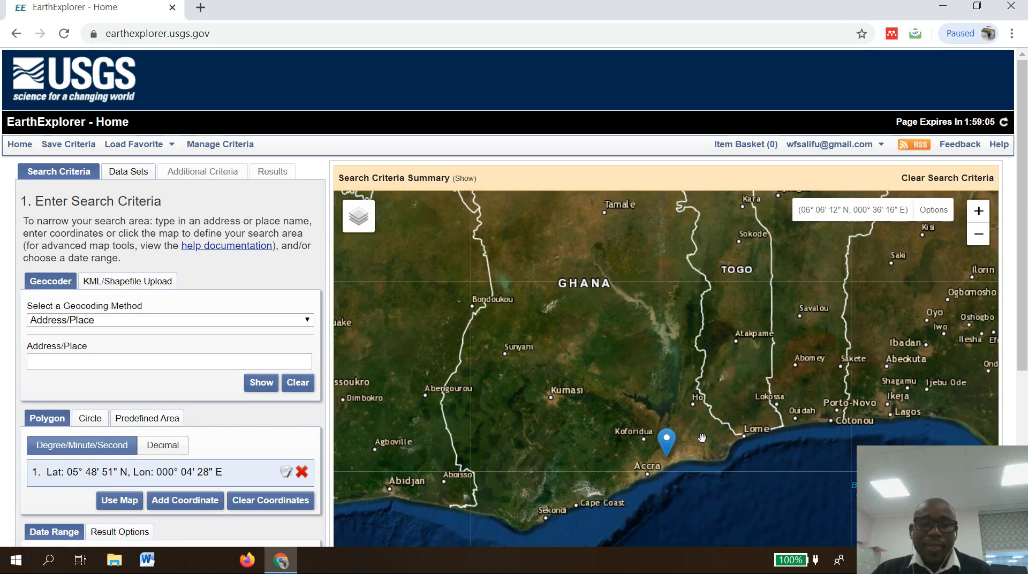
Zoom and pan the map to examine the area east of Accra around the placed marker.
drag(701, 438, 691, 376)
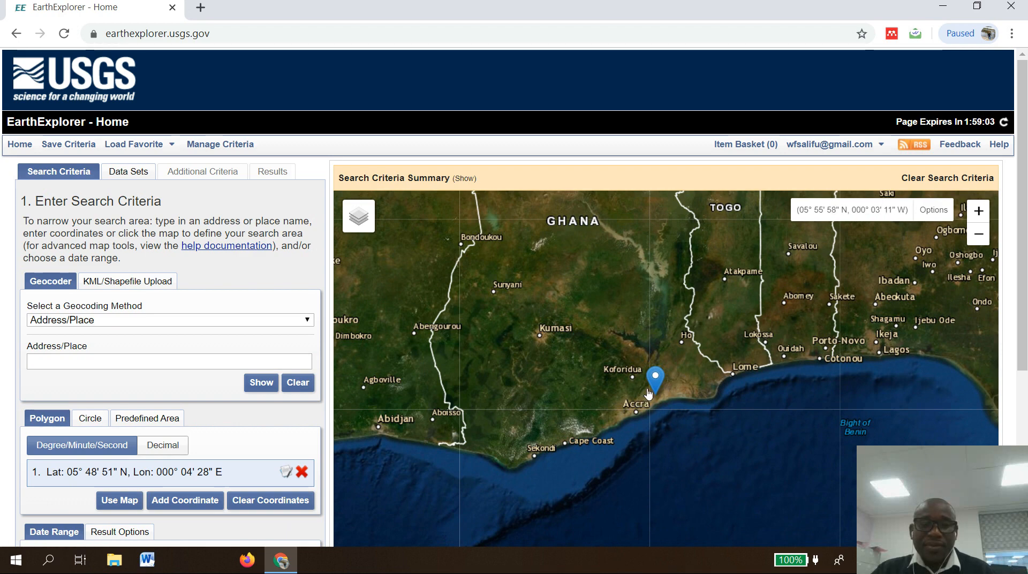
scroll(715, 395, down, 1)
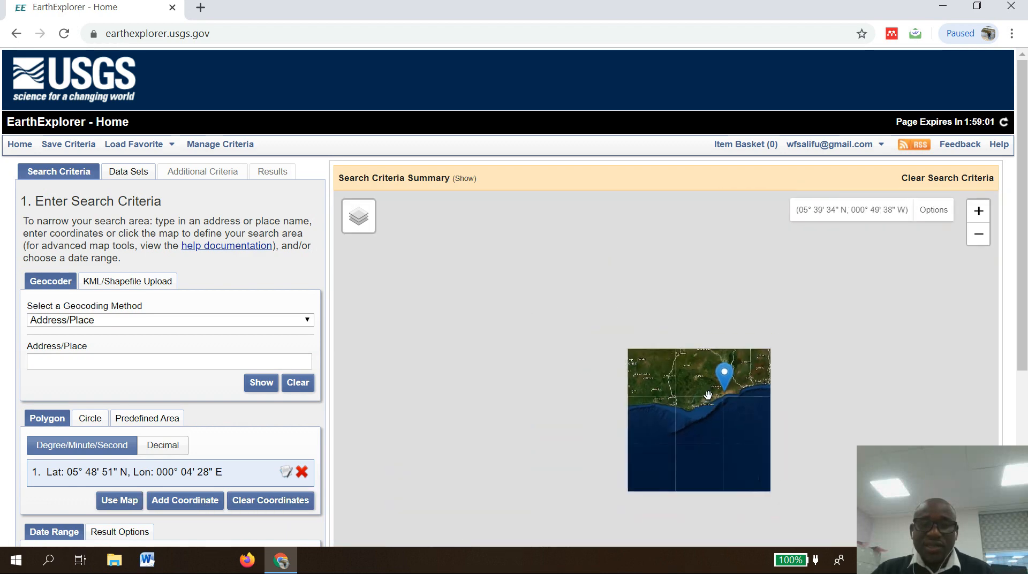
scroll(715, 395, up, 4)
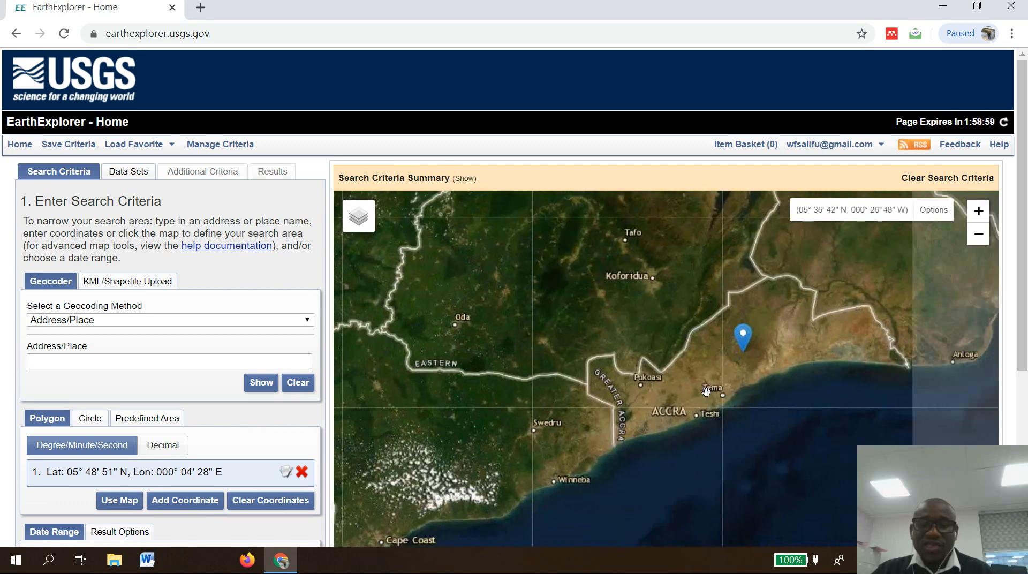
scroll(723, 387, up, 4)
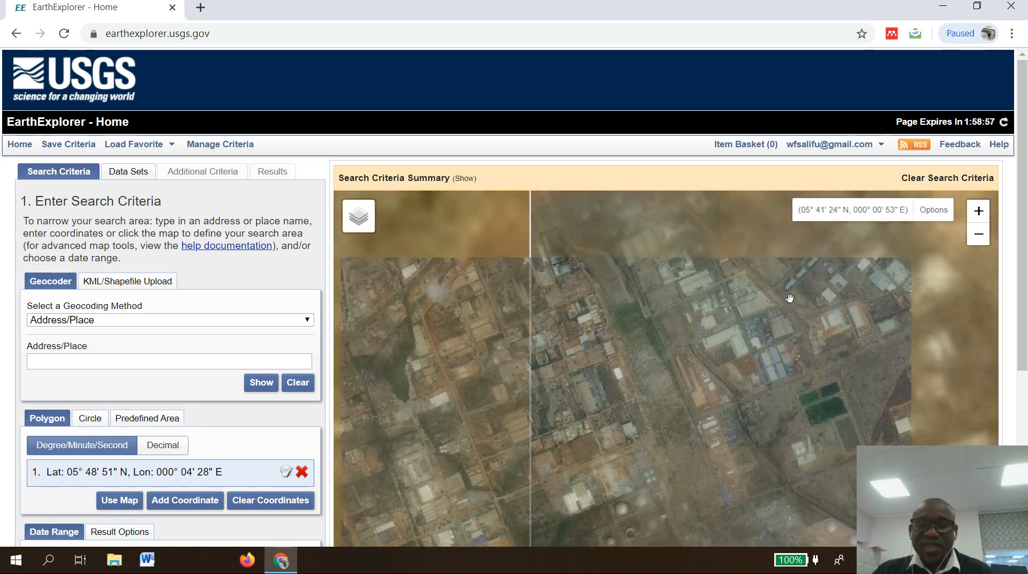
drag(783, 336, 645, 415)
drag(705, 304, 581, 420)
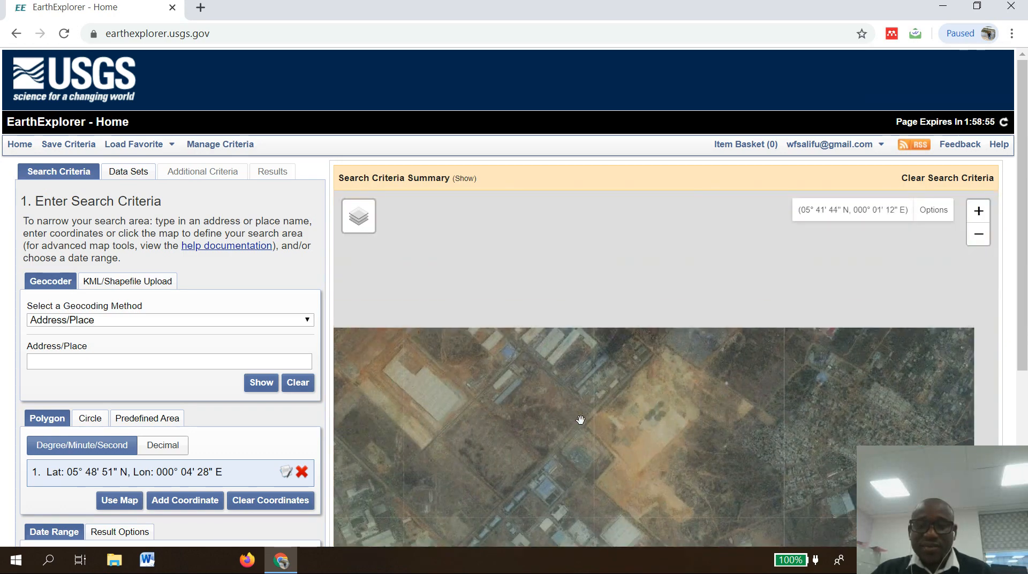
scroll(562, 386, down, 2)
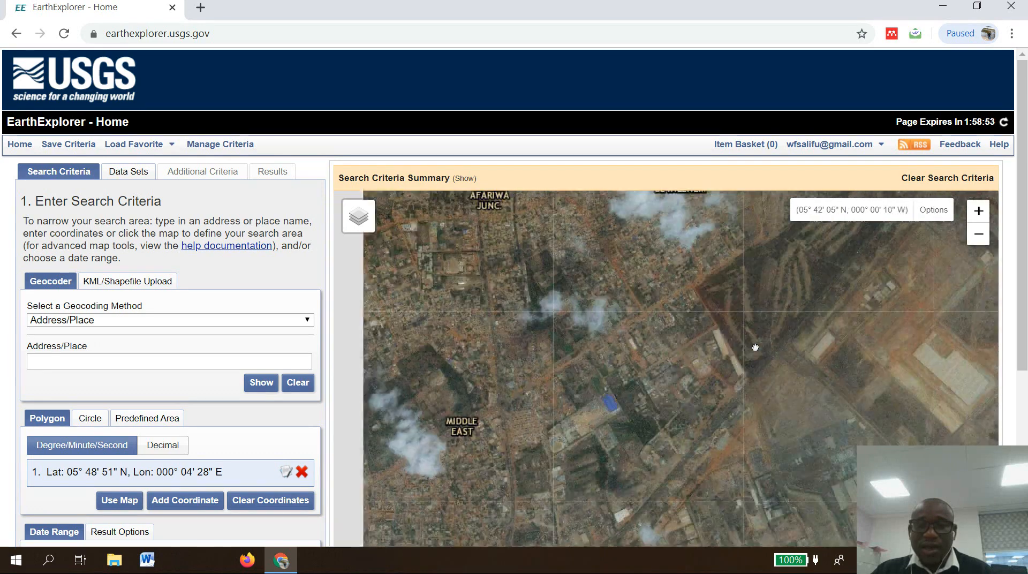
drag(534, 342, 802, 372)
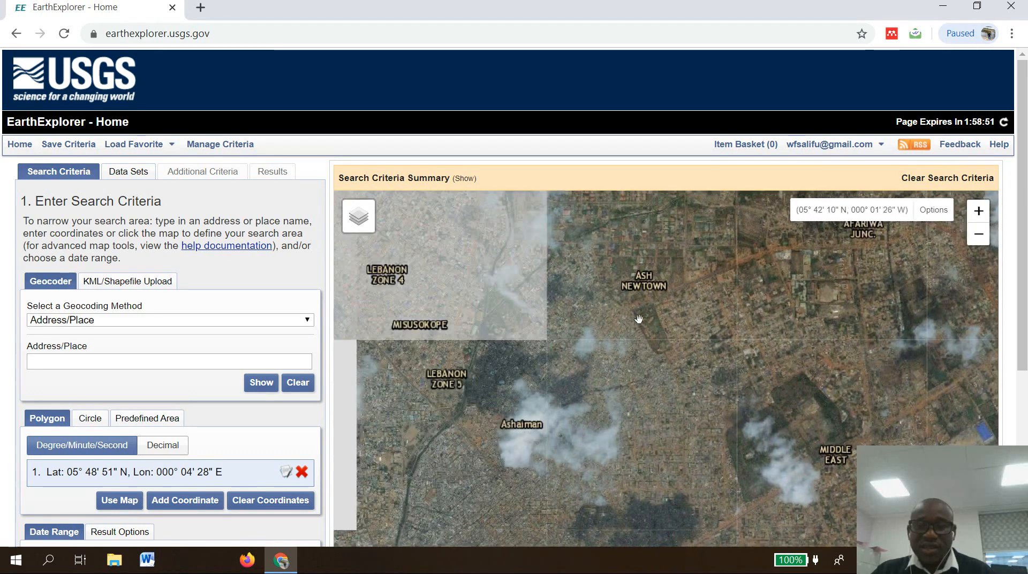
drag(640, 331, 697, 417)
drag(582, 365, 596, 408)
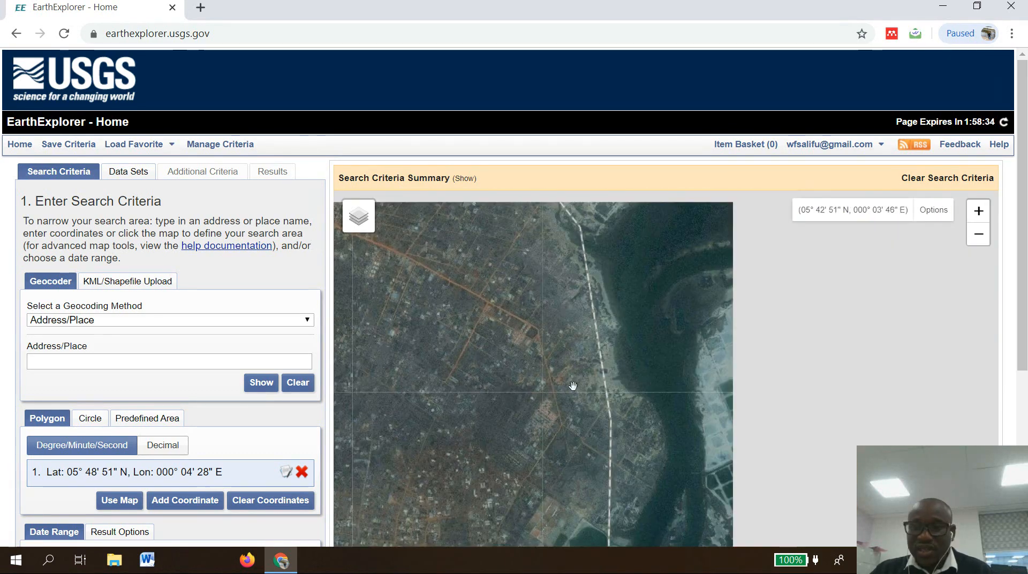
drag(653, 367, 415, 415)
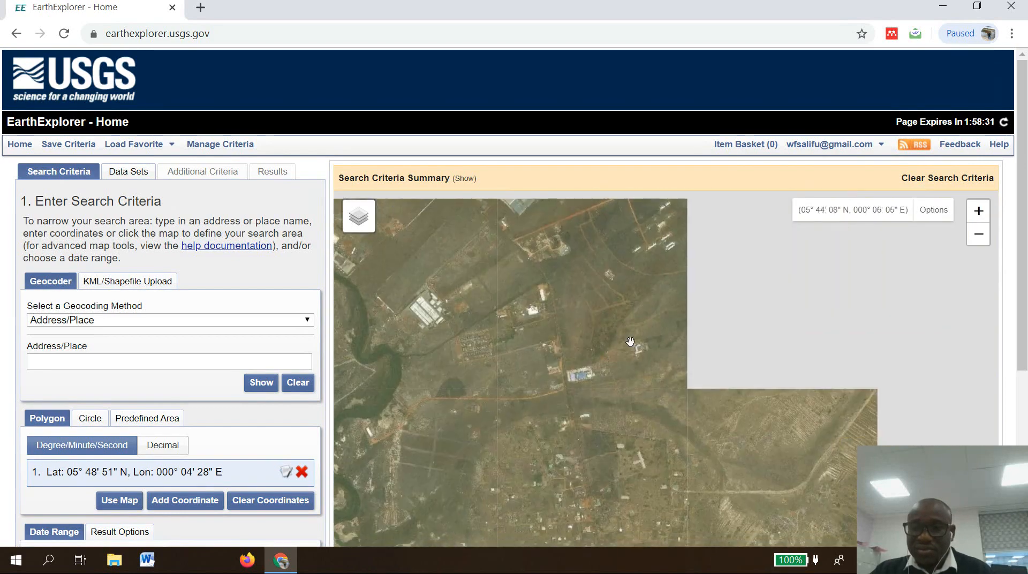
drag(596, 315, 714, 467)
drag(423, 279, 609, 430)
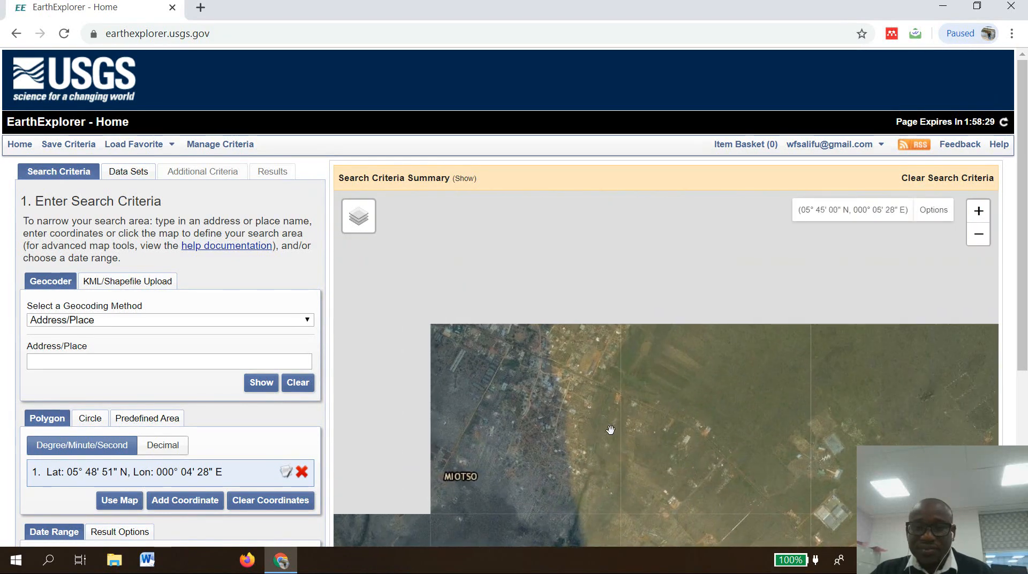
drag(531, 346, 827, 483)
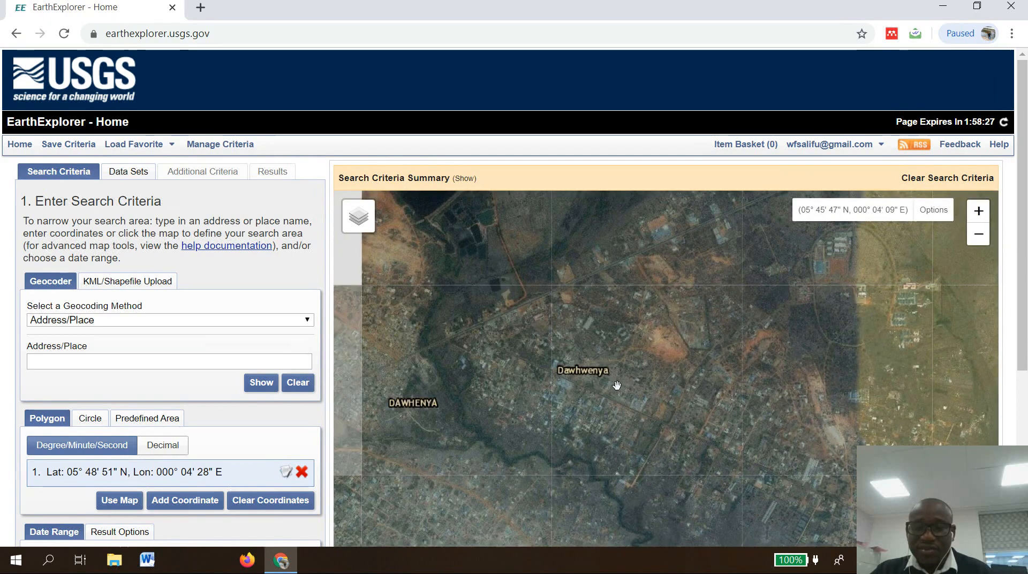
drag(482, 356, 755, 397)
drag(455, 381, 638, 395)
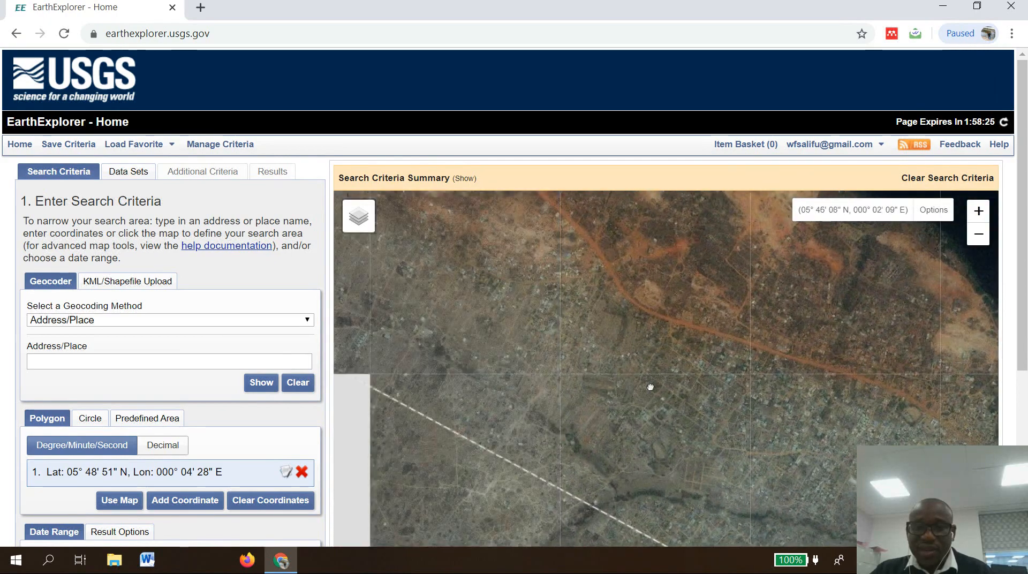
drag(495, 354, 664, 376)
drag(348, 336, 759, 355)
drag(637, 287, 672, 457)
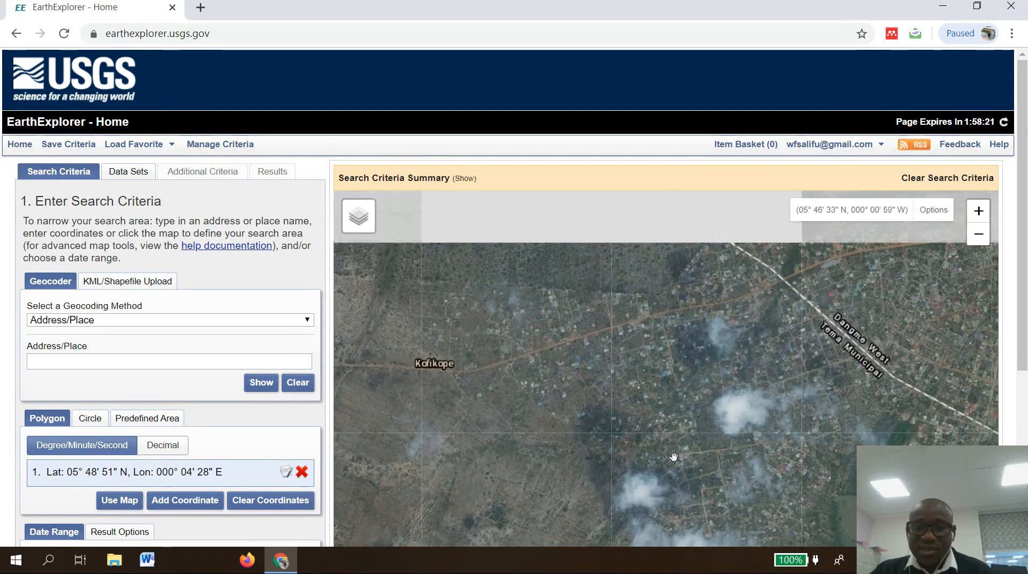
drag(537, 343, 801, 473)
drag(749, 353, 596, 393)
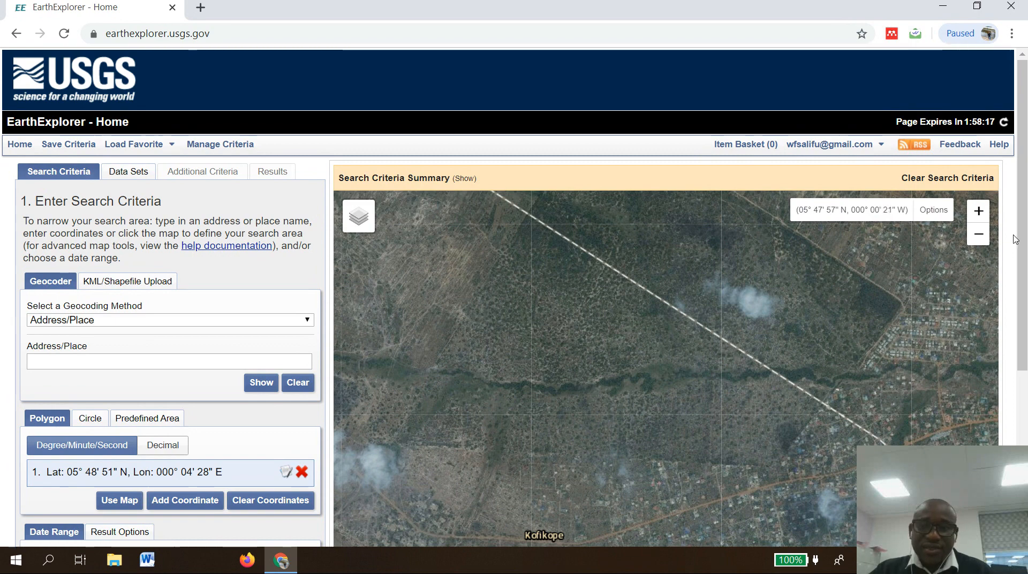
Try to set the search start date to 01/01/207 in the date range.
drag(1020, 228, 1021, 392)
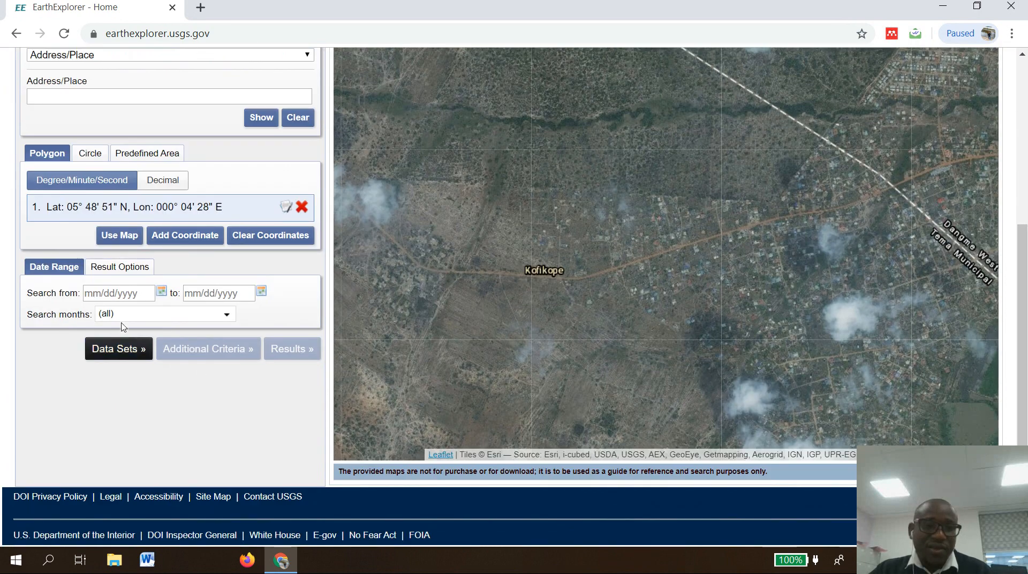
click(99, 295)
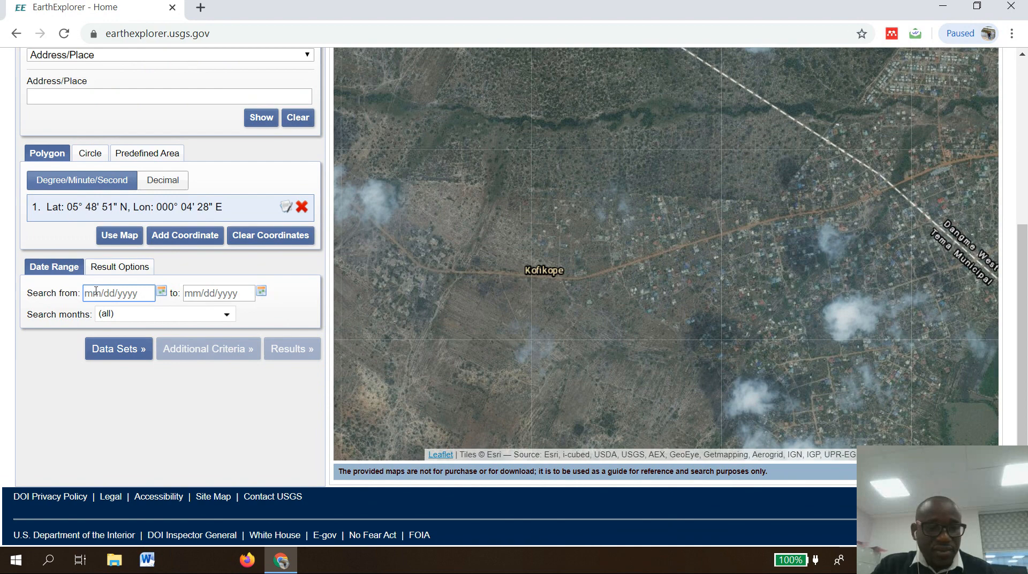
text(0)
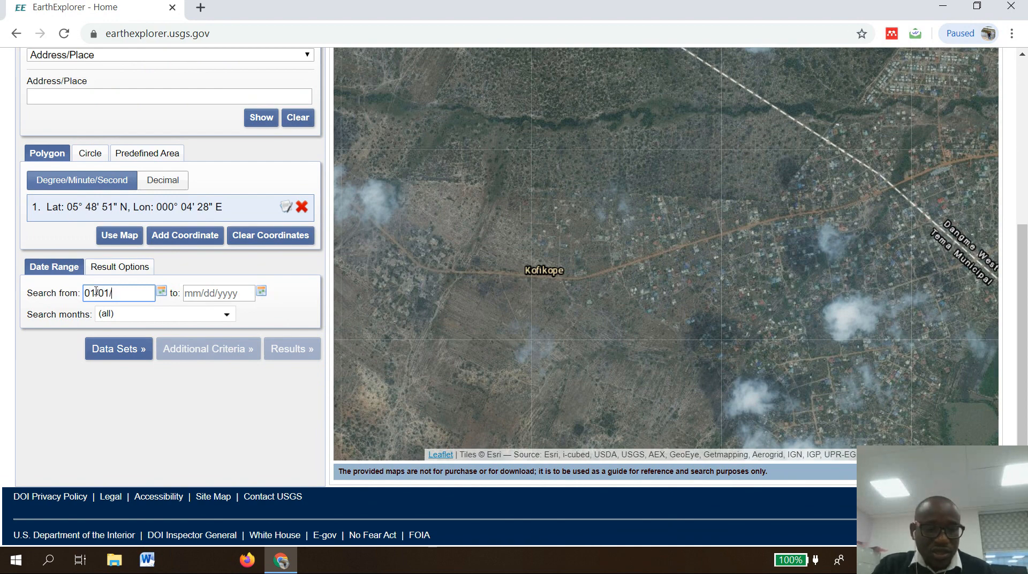
text(1/01/207)
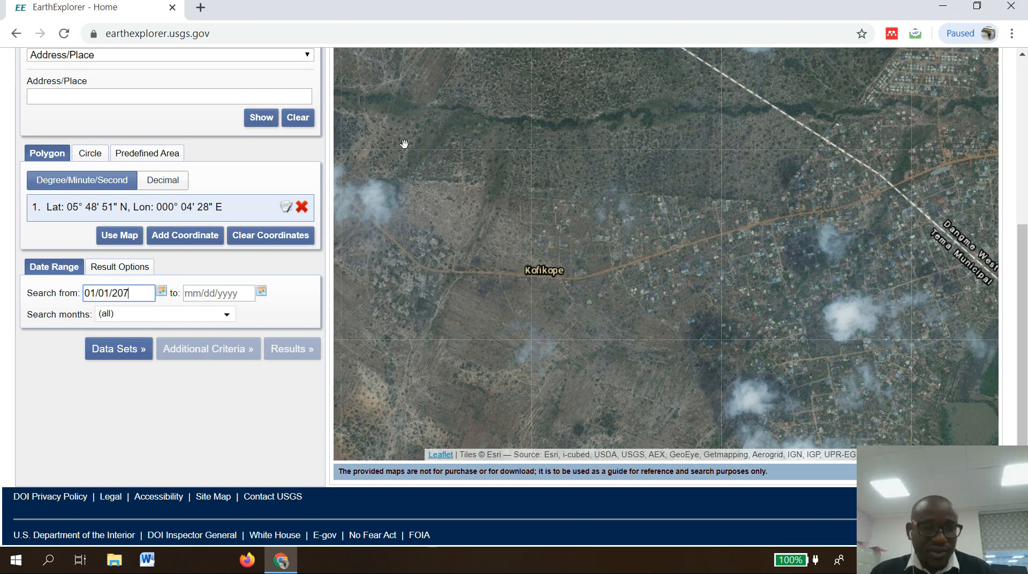
click(200, 294)
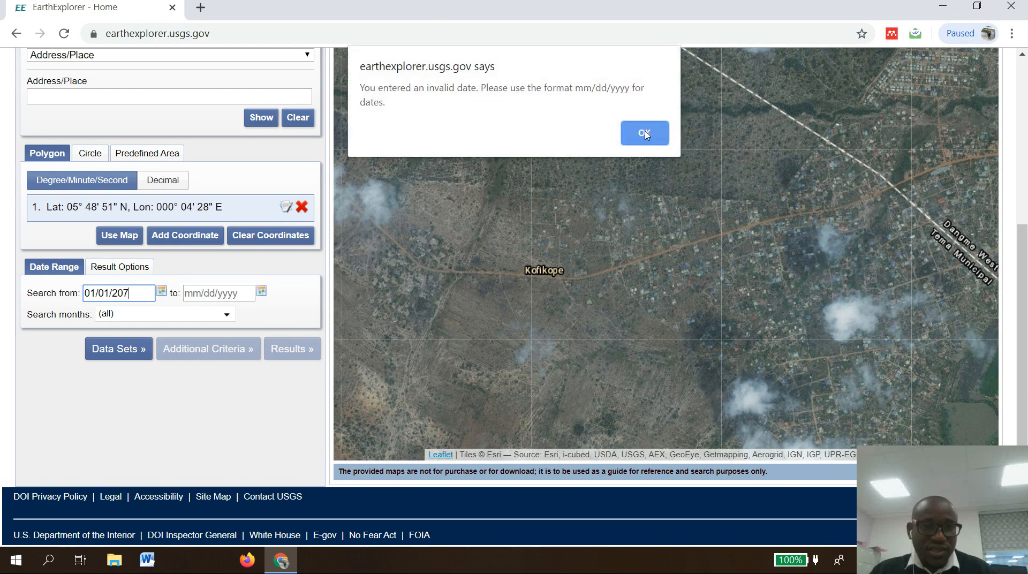
key(Return)
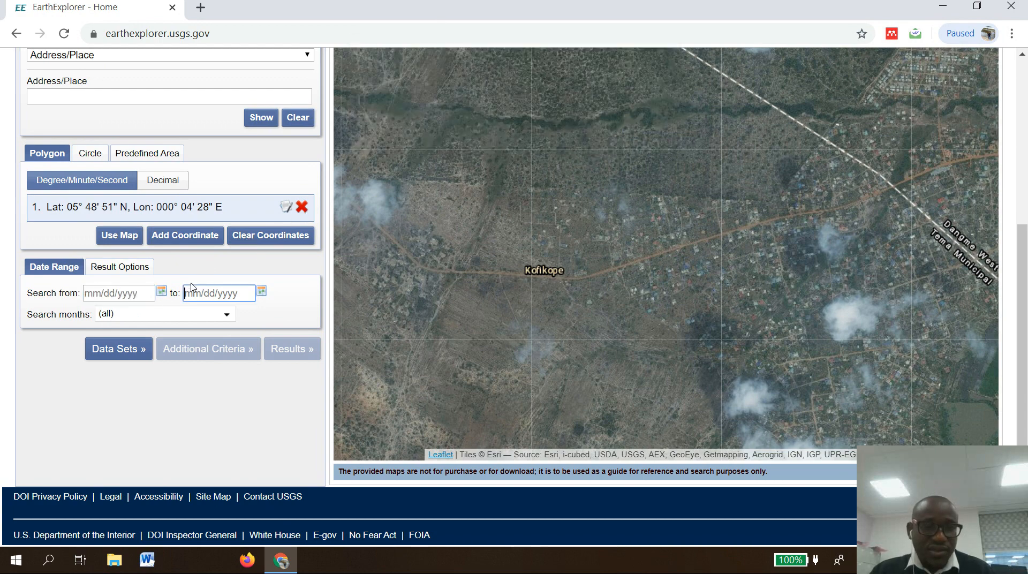
Set the search date range from 01/01/2017 to 12/31/2018.
click(107, 293)
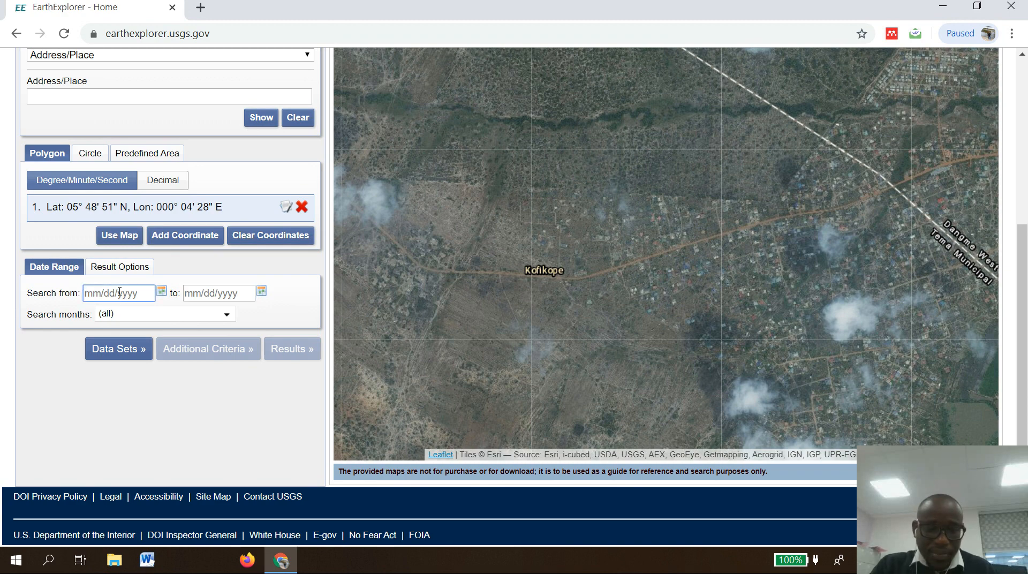
text(01/)
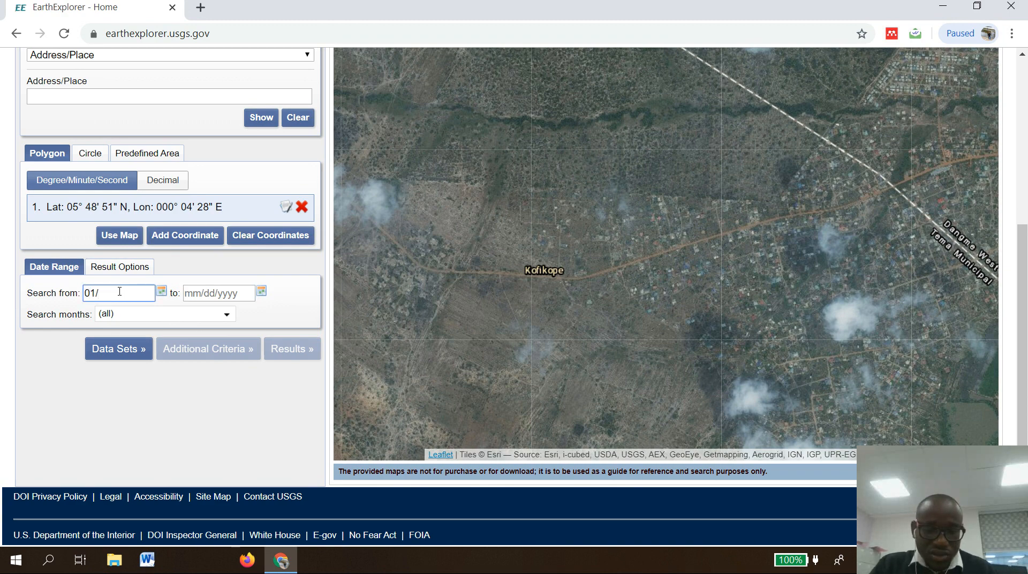
text(01/2017)
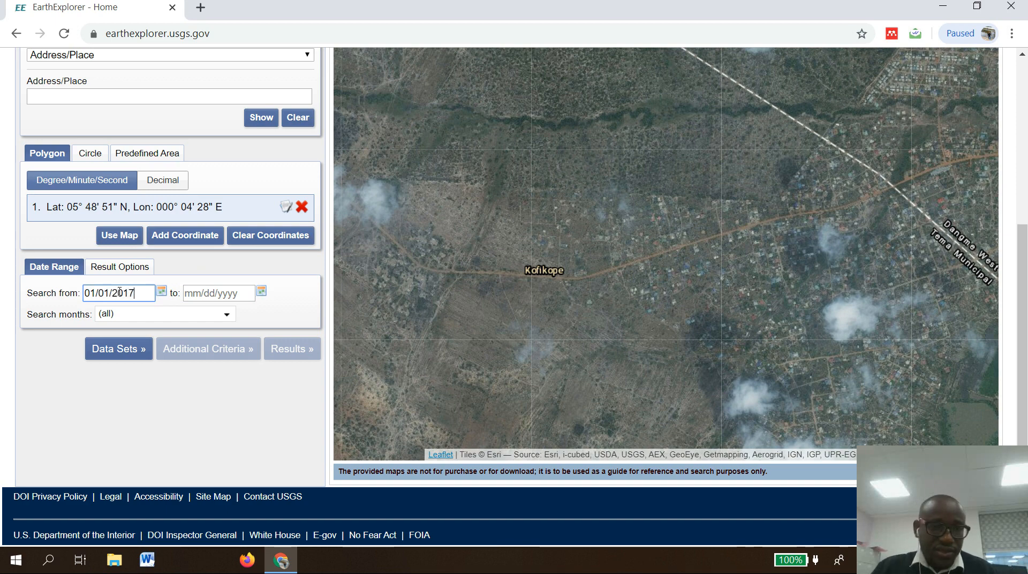
click(196, 290)
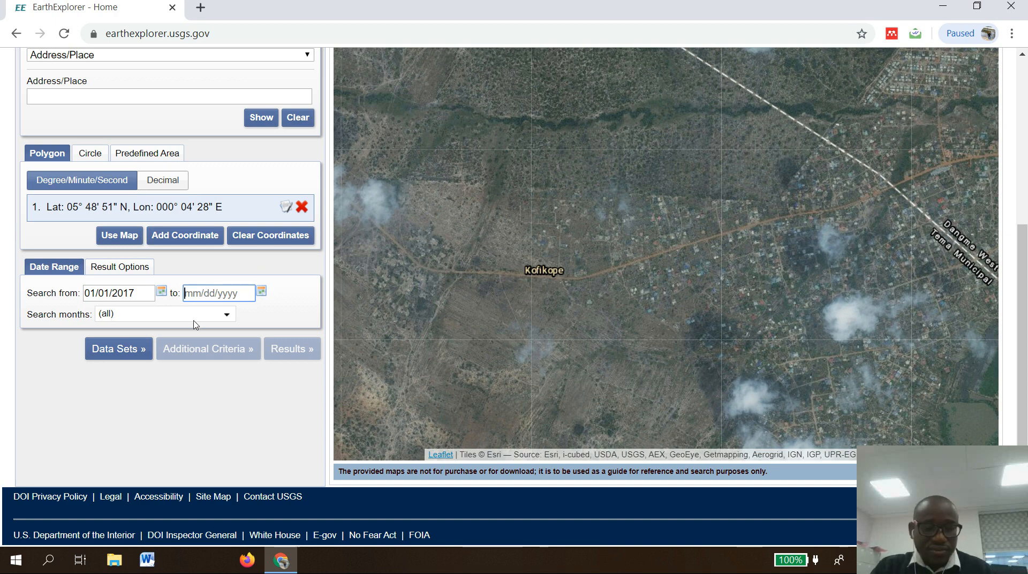
text(12/31/20)
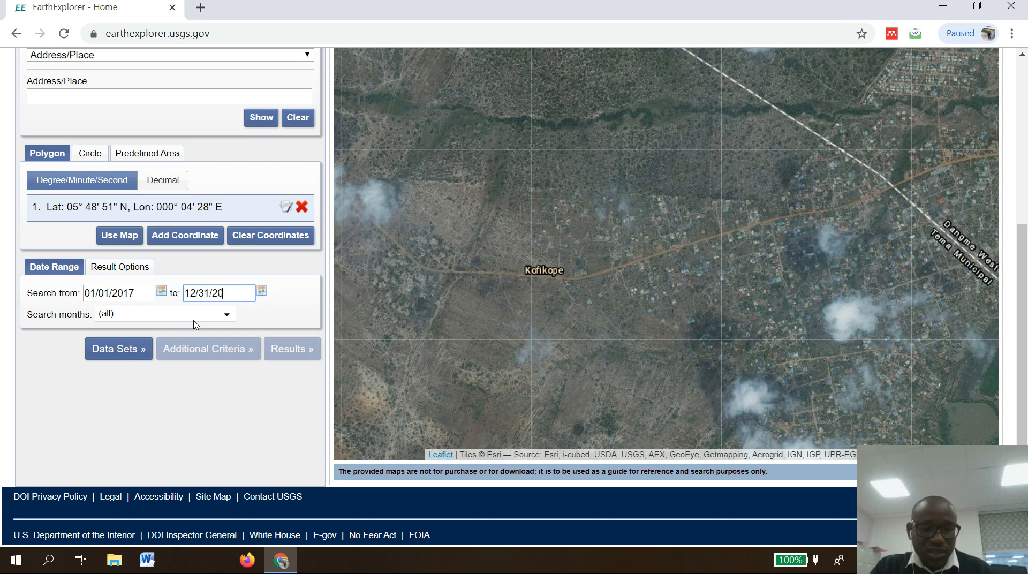
text(18)
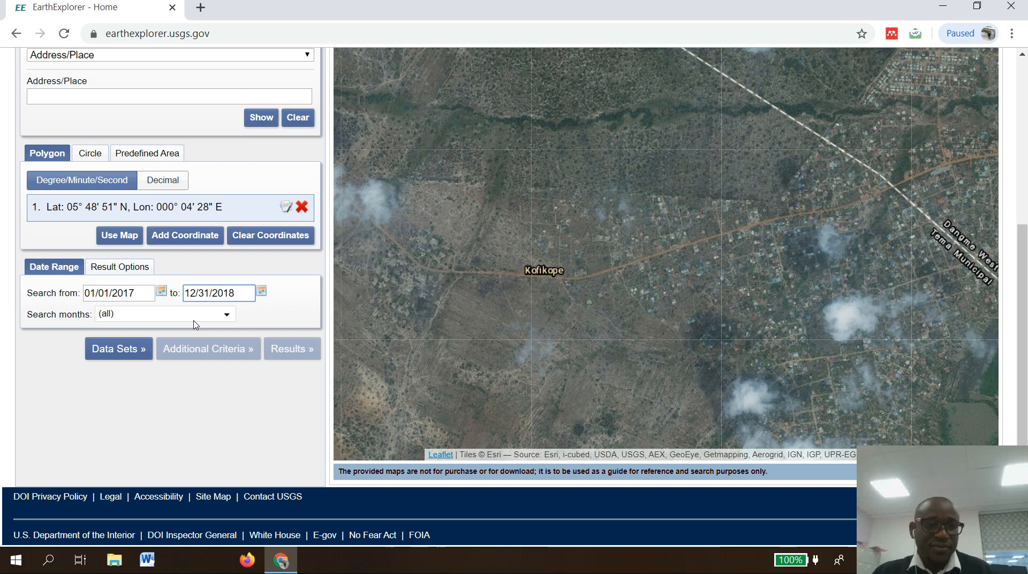
Select the Landsat 8 OLI/TIRS C1 Level-1 data set under Landsat Collection 1 Level-1.
click(123, 351)
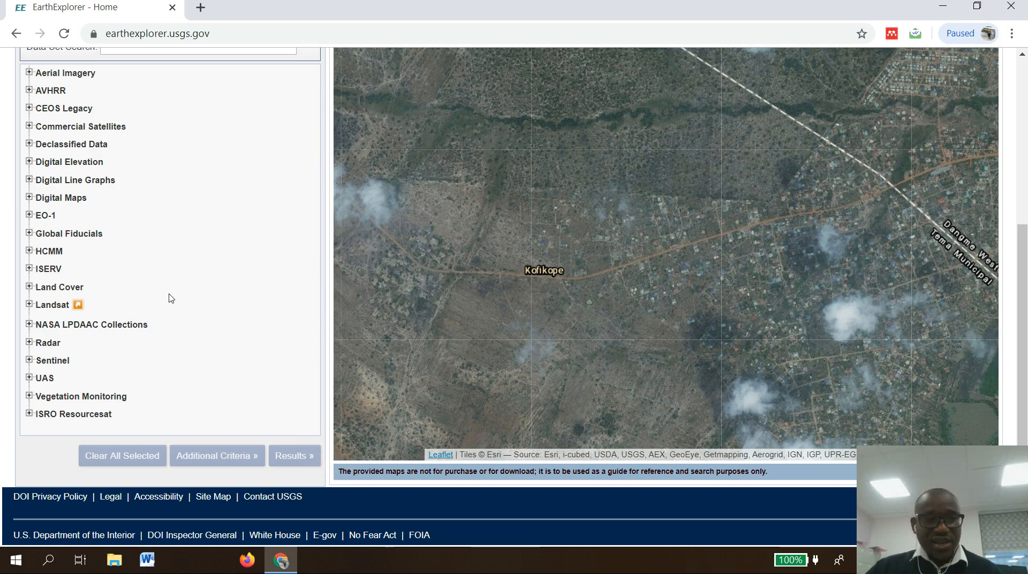
click(30, 305)
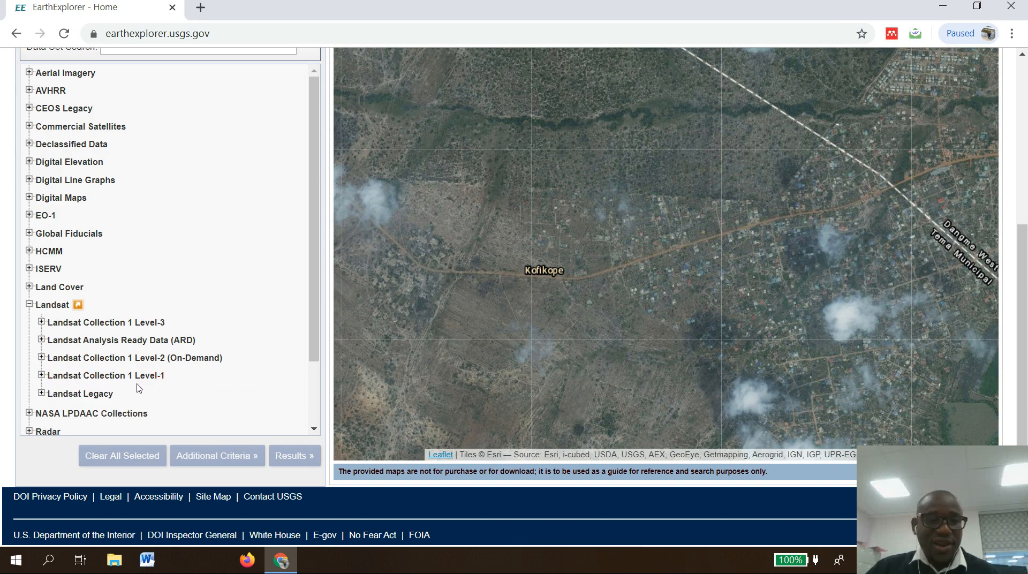
click(42, 375)
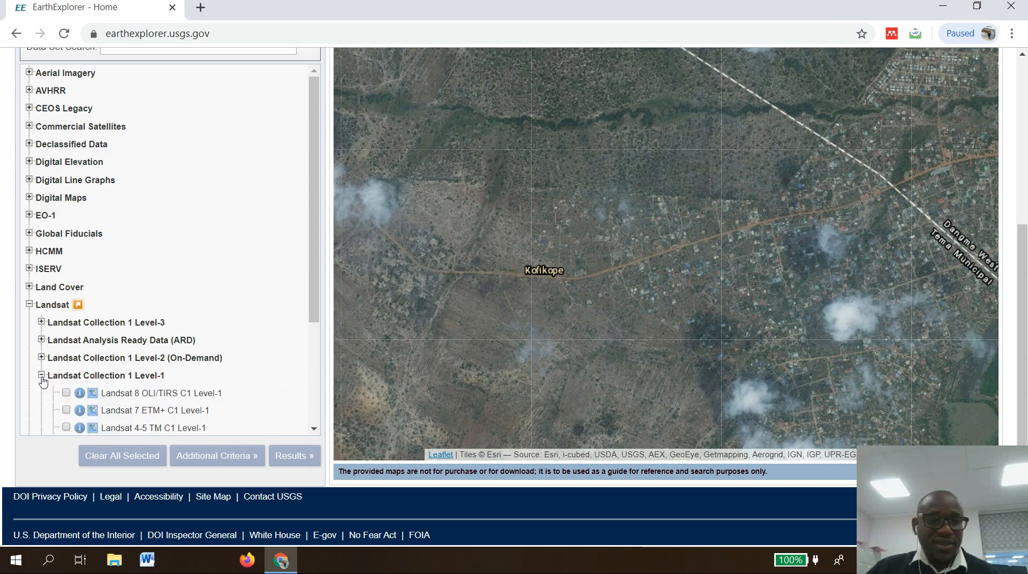
click(66, 395)
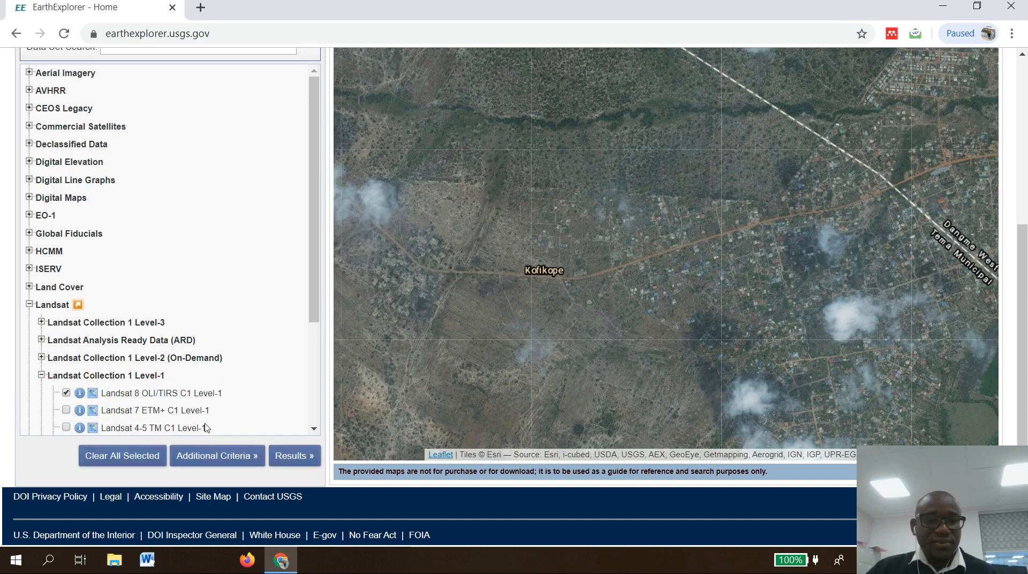
Limit land cloud cover and scene cloud cover to less than 10%, then show the search results.
click(213, 459)
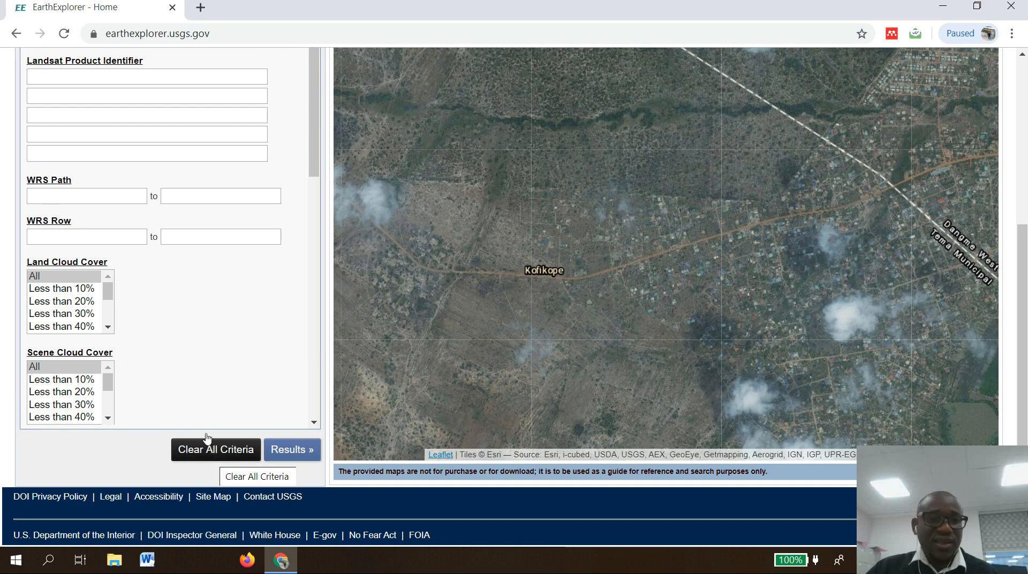
click(75, 292)
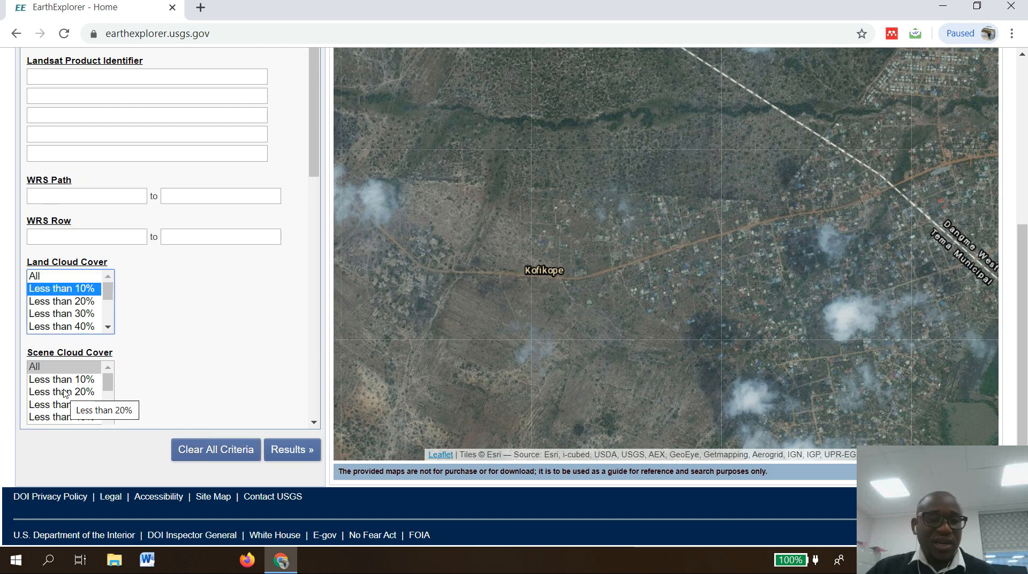
click(68, 380)
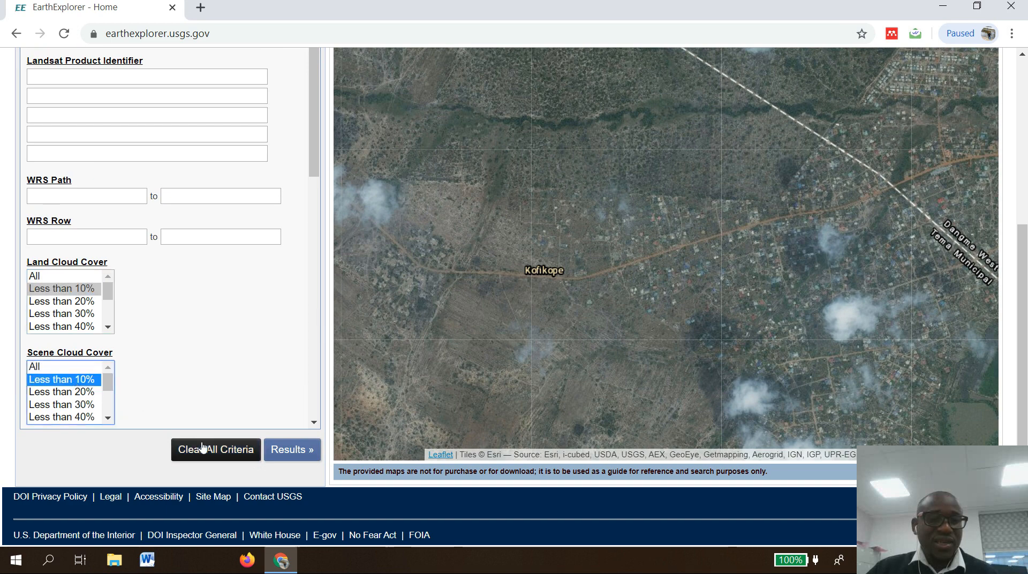
click(289, 456)
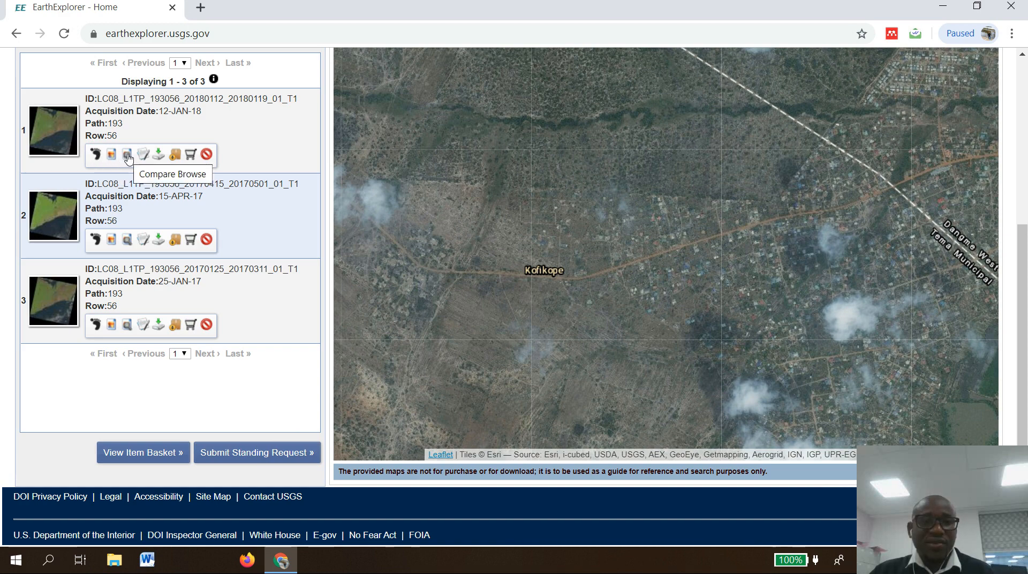
Show the 12-JAN-18 scene's footprint on the map and preview its full browse image.
click(96, 155)
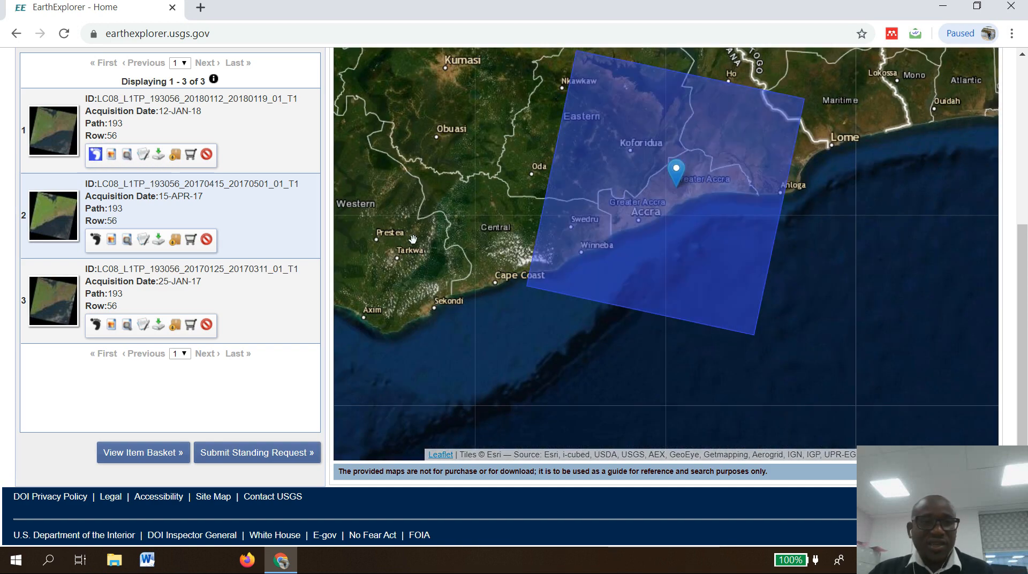
right_click(65, 144)
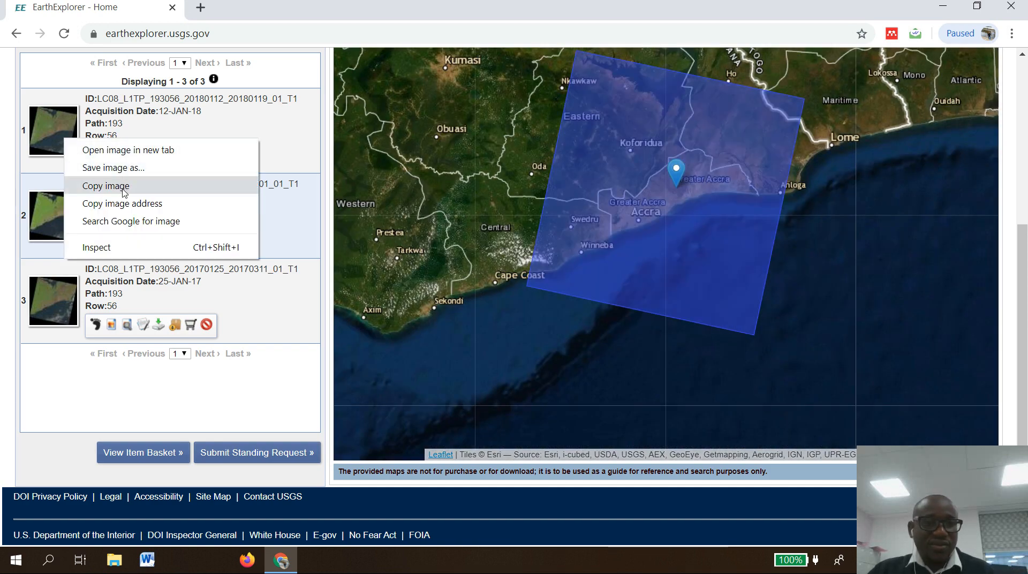
click(50, 135)
click(51, 138)
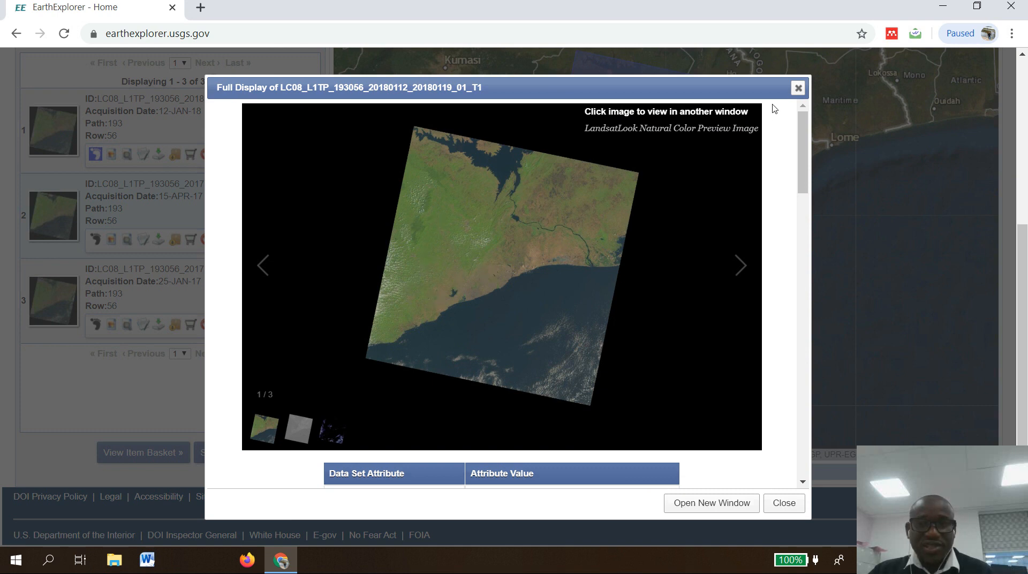
click(797, 88)
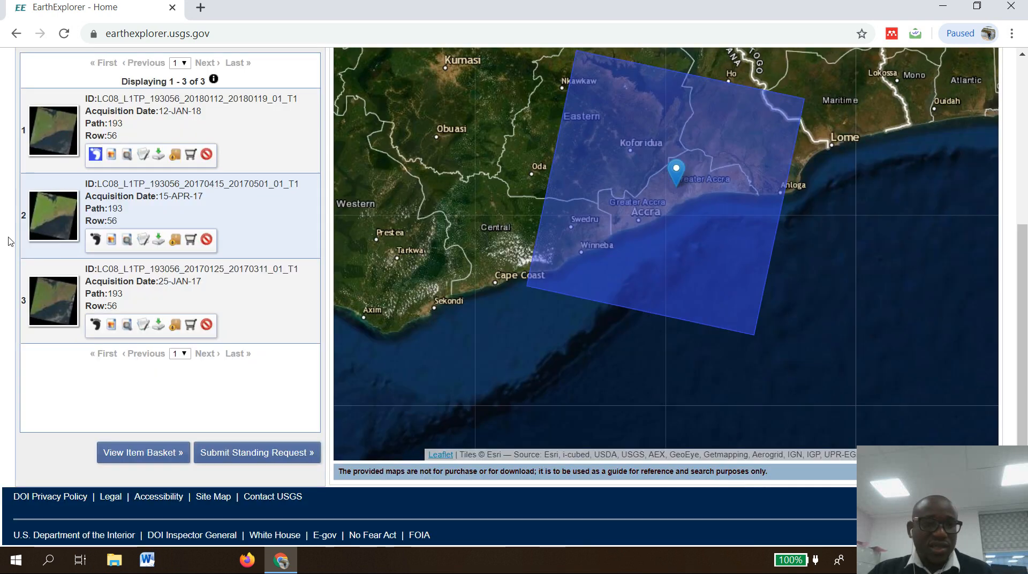
Switch the map footprint to the 15-APR-17 scene and preview its full browse image.
click(95, 155)
click(96, 239)
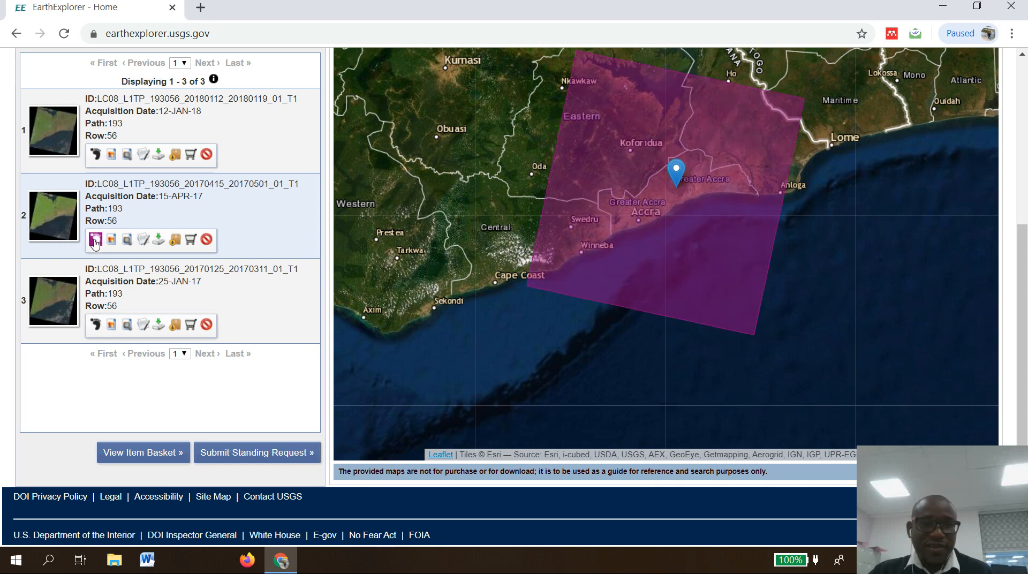
click(70, 217)
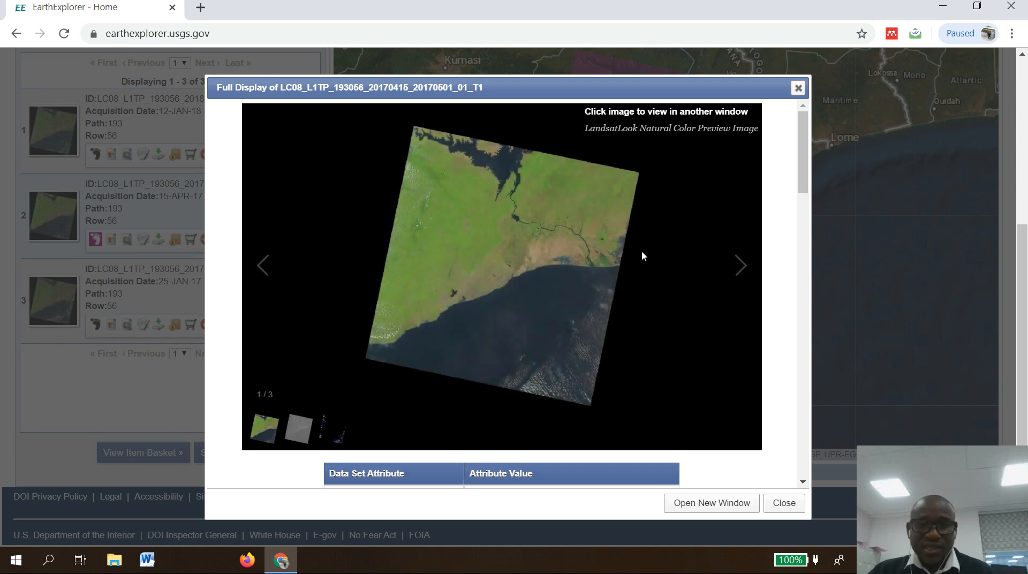
click(797, 88)
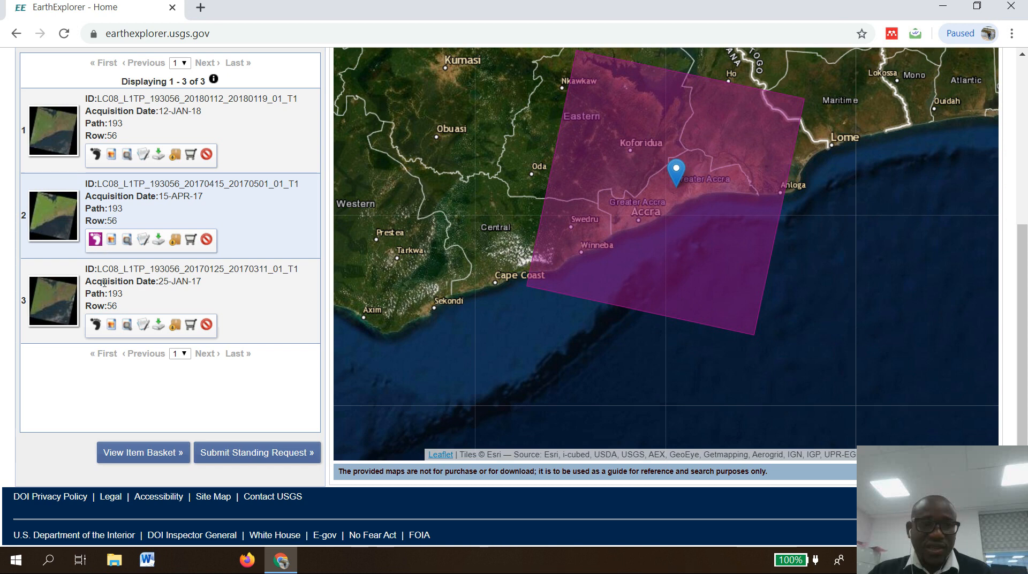
Show the 25-JAN-17 scene's footprint on the map and preview its full browse image.
click(99, 325)
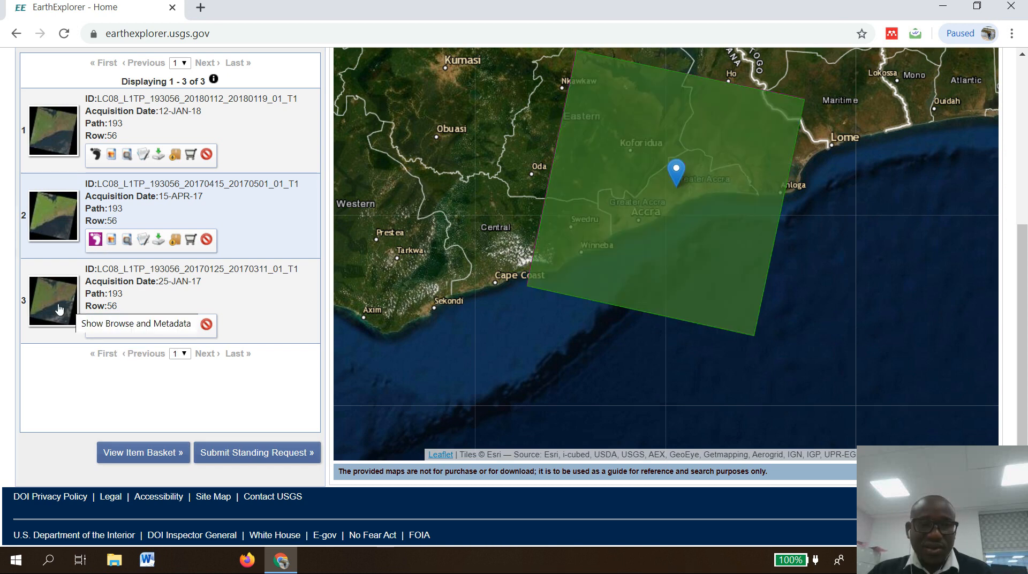
click(55, 306)
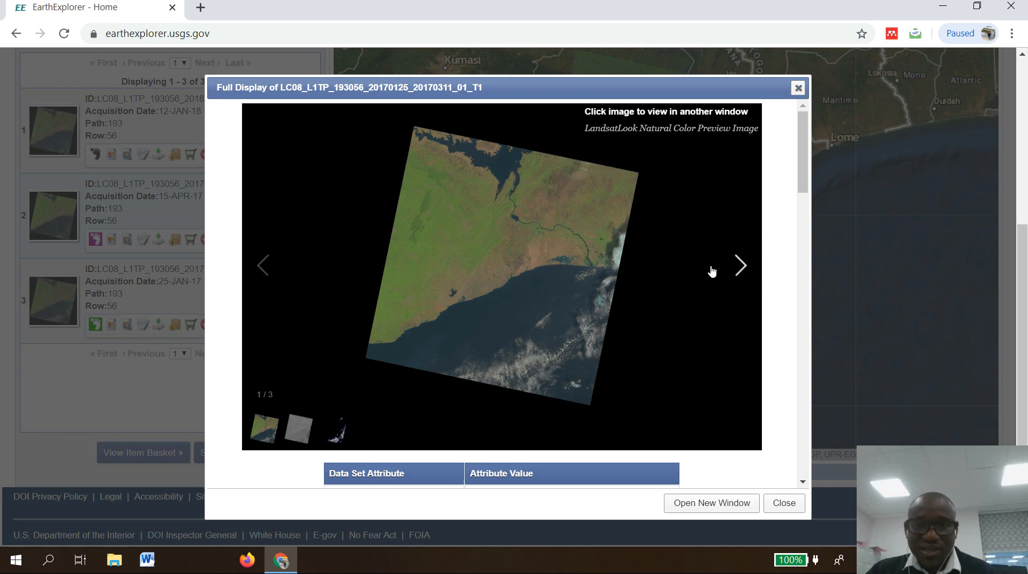
click(797, 88)
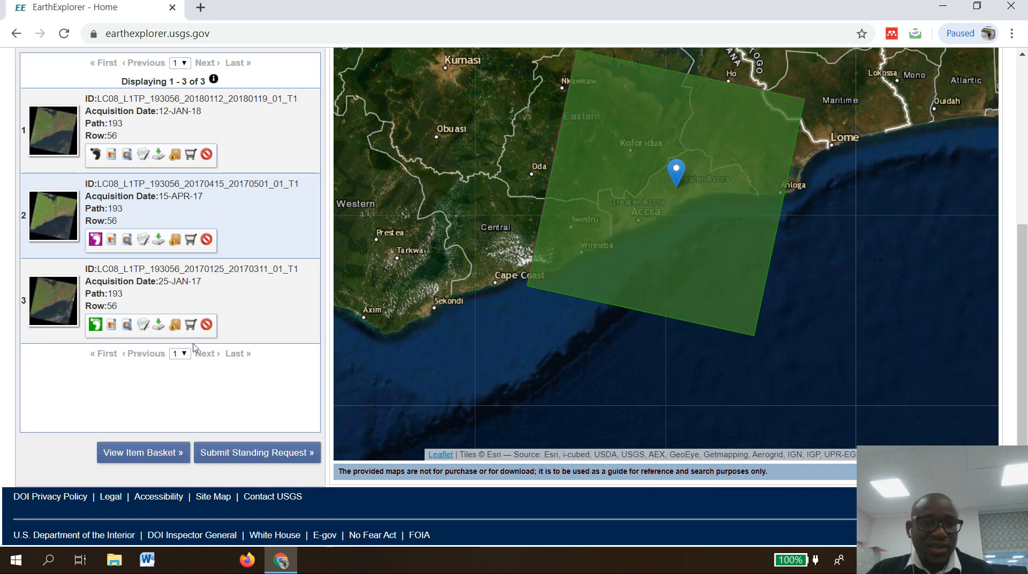
Open download options for the 25-JAN-17 scene and download the Level-1 GeoTIFF Data Product.
click(164, 325)
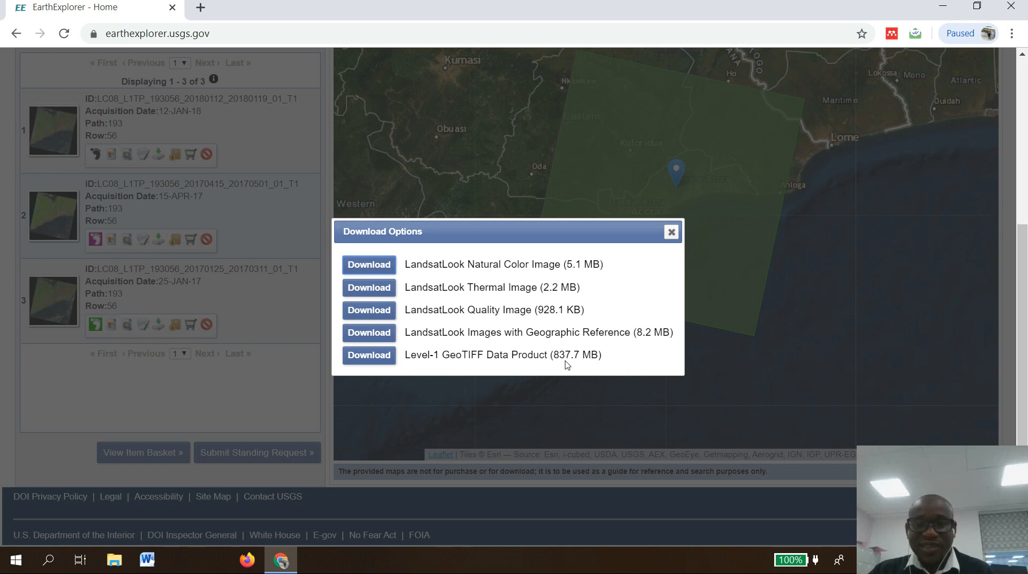
click(380, 355)
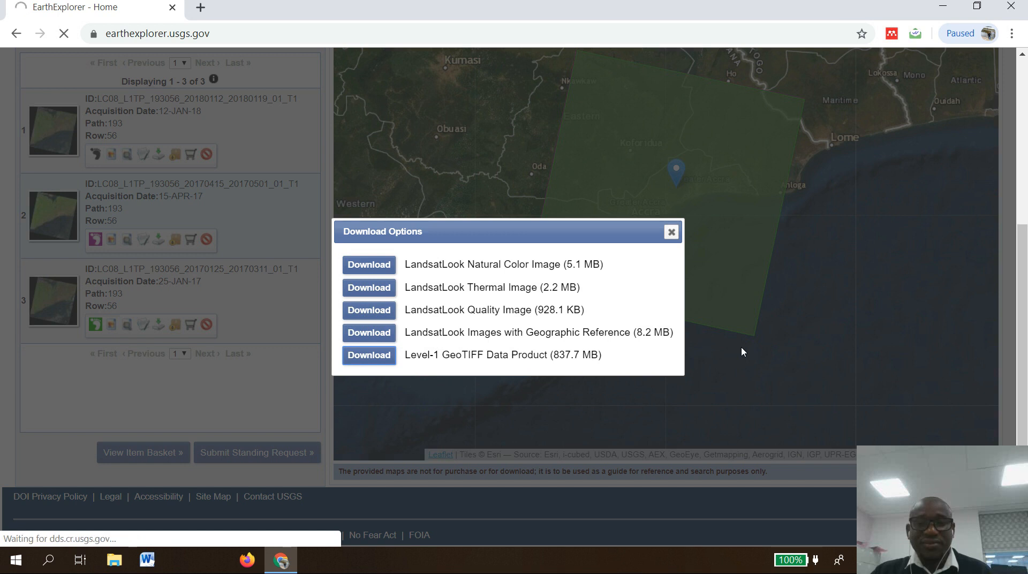